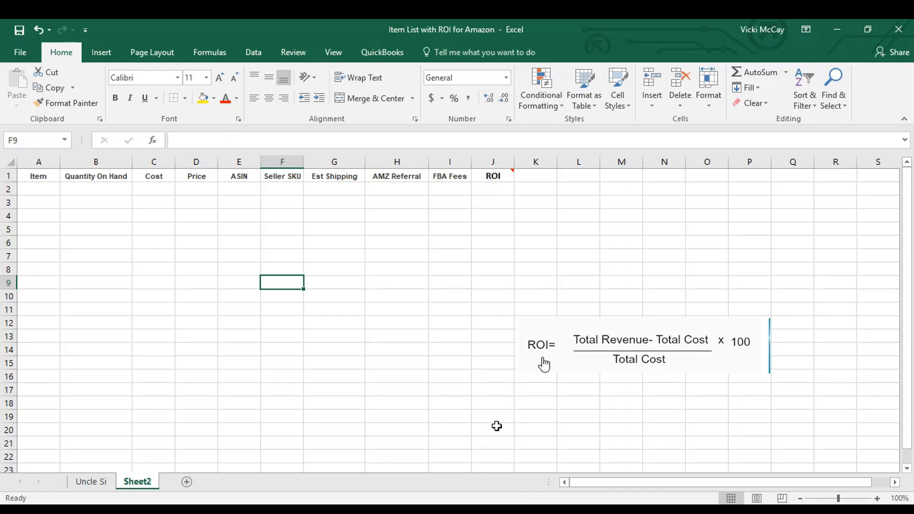
Step: Begin the ROI formula in J2 with the profit part =(D2-C2-G2-H2-I2) and open a divisor group after it
{"action": "mouse_move", "coordinate": [507, 176]}
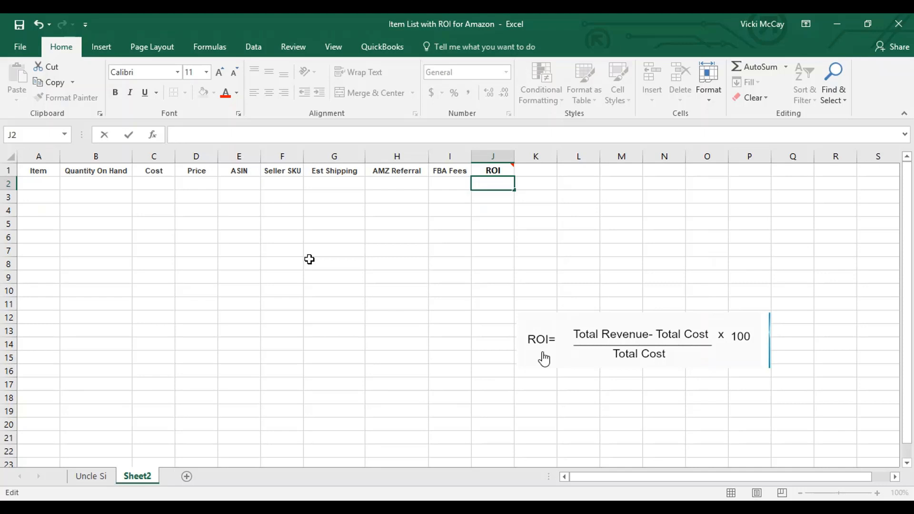
{"action": "mouse_move", "coordinate": [497, 173]}
{"action": "type", "text": "="}
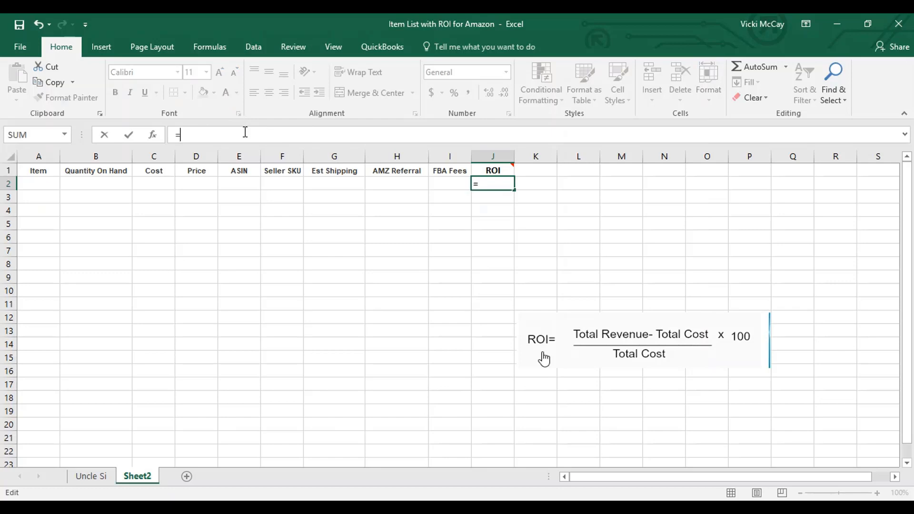
{"action": "type", "text": "("}
{"action": "left_click", "coordinate": [196, 184]}
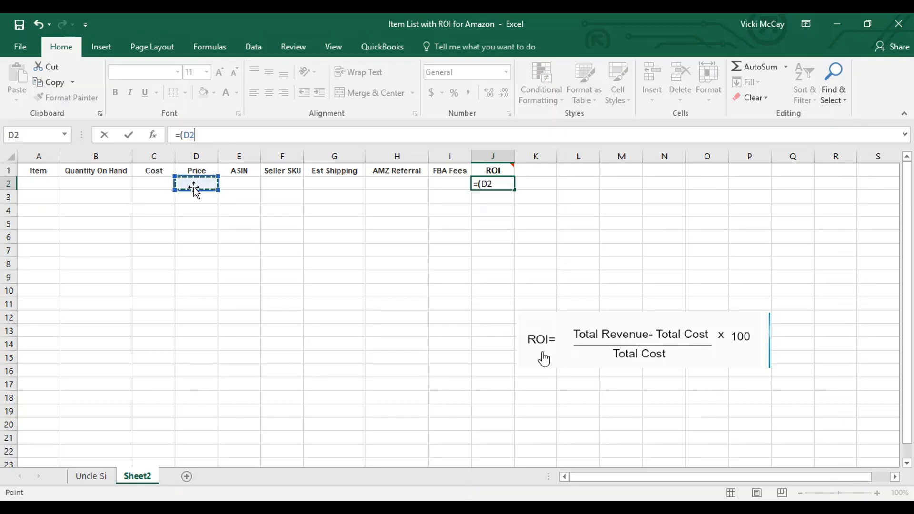
{"action": "type", "text": "-"}
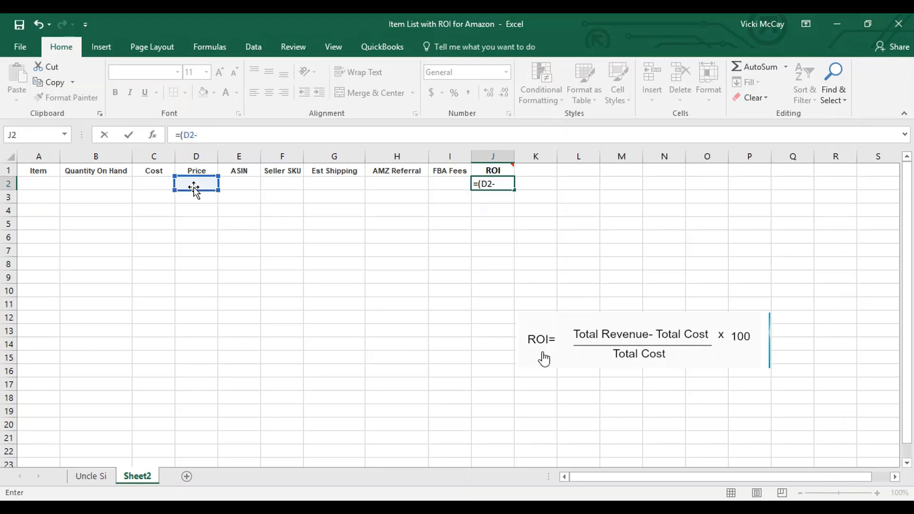
{"action": "left_click", "coordinate": [154, 184]}
{"action": "type", "text": "-"}
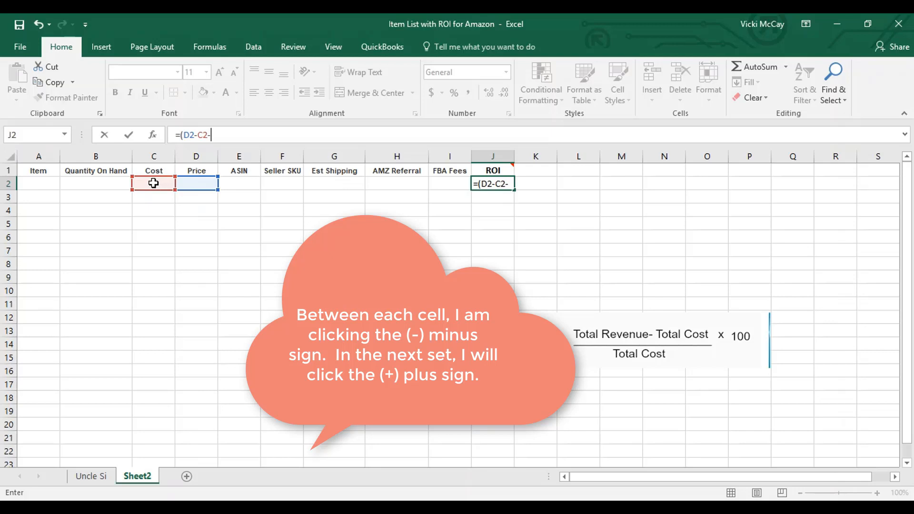
{"action": "left_click", "coordinate": [323, 186]}
{"action": "type", "text": "-"}
{"action": "type", "text": "-"}
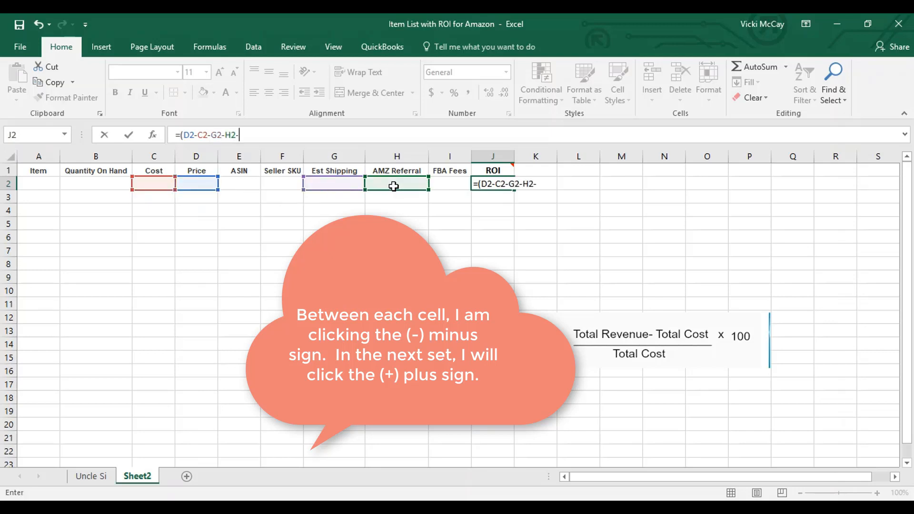
{"action": "left_click", "coordinate": [446, 185]}
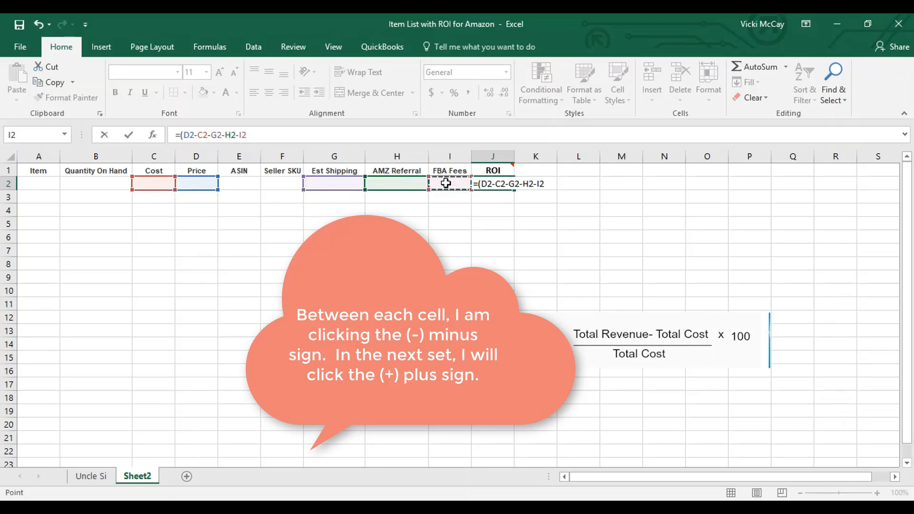
{"action": "type", "text": ")/("}
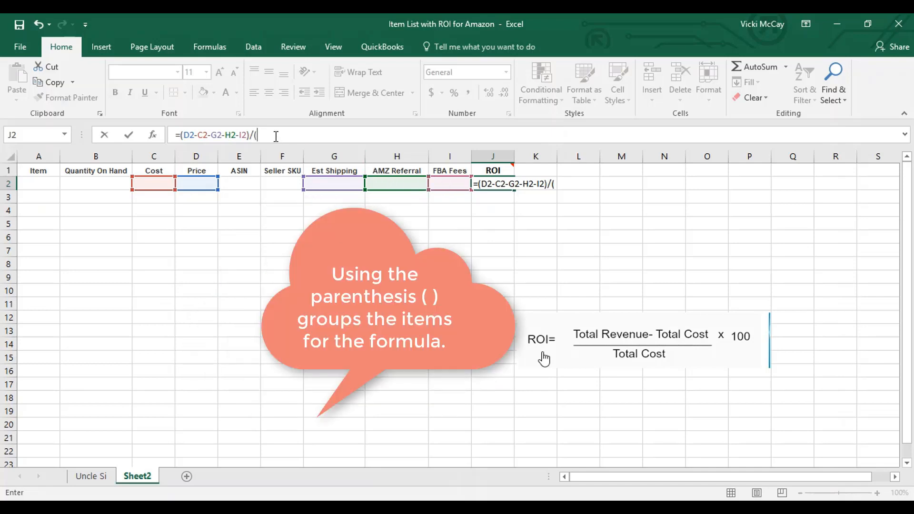
Step: Complete the J2 formula's divisor as the sum of all costs, (C2+G2+H2+I2)
{"action": "left_click", "coordinate": [156, 186]}
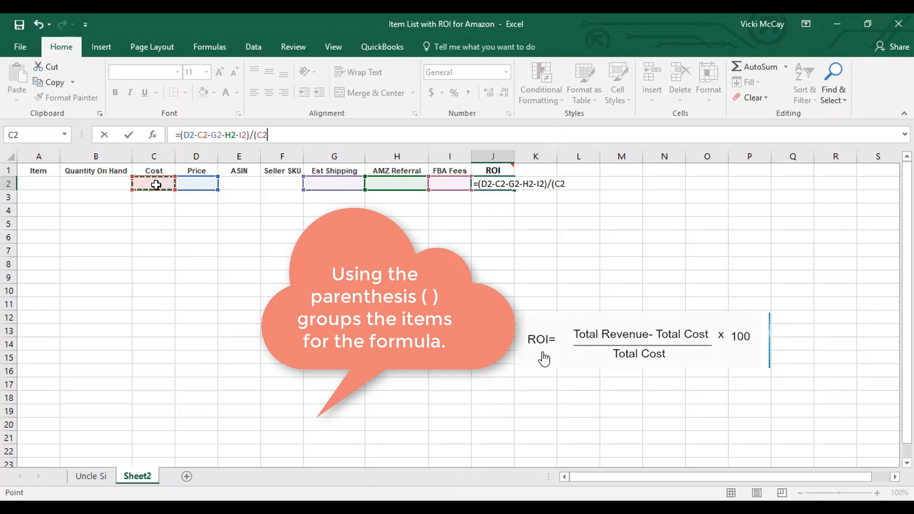
{"action": "type", "text": "+"}
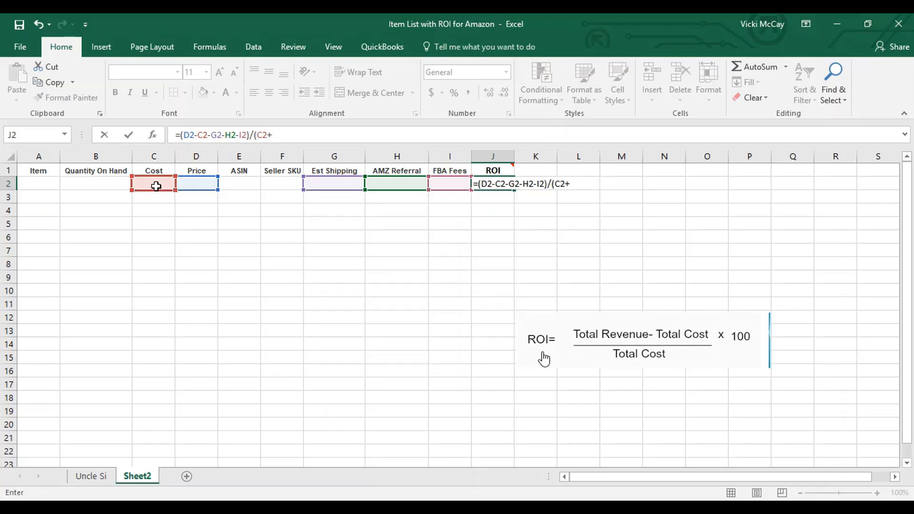
{"action": "left_click", "coordinate": [330, 184]}
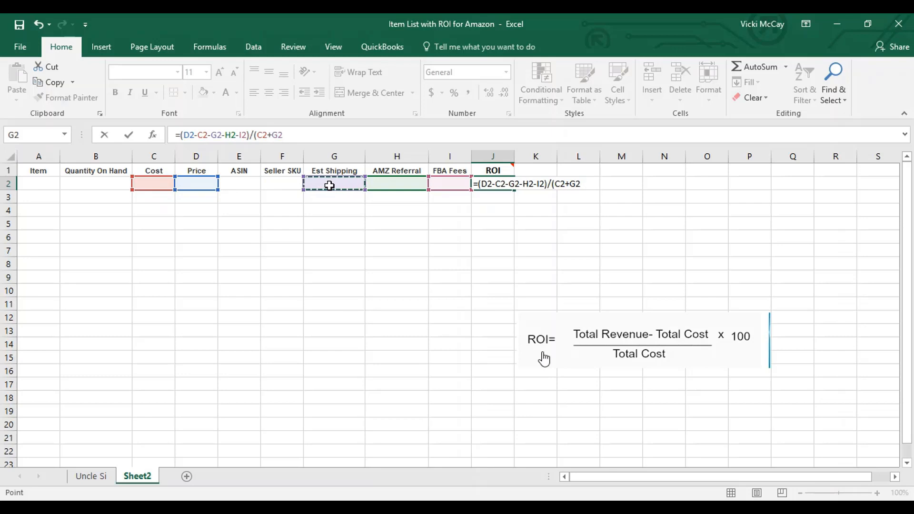
{"action": "type", "text": "+"}
{"action": "left_click", "coordinate": [389, 185]}
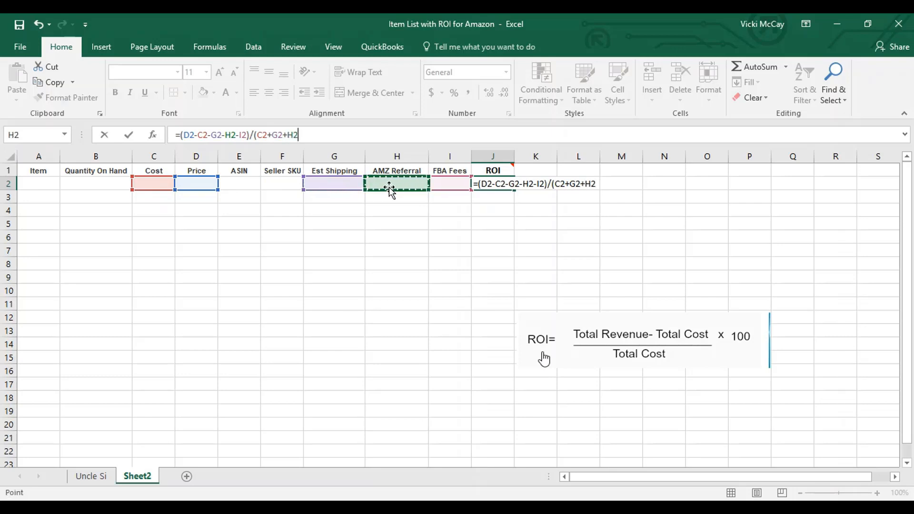
{"action": "type", "text": "+"}
{"action": "left_click", "coordinate": [441, 185]}
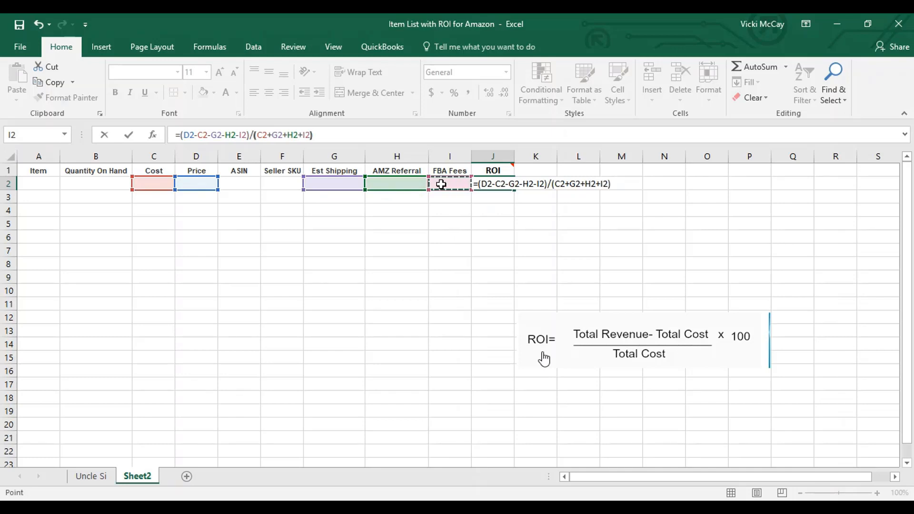
{"action": "type", "text": ")"}
{"action": "type", "text": "100"}
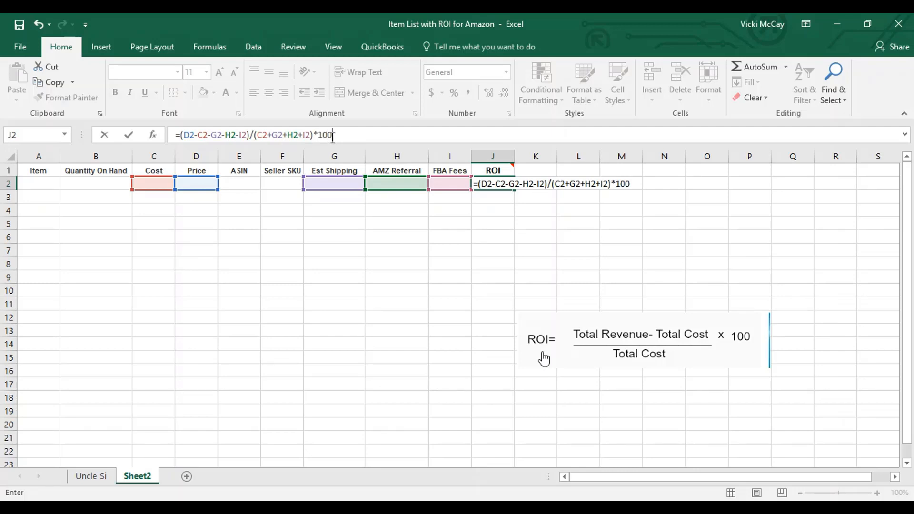
{"action": "key", "text": "BackSpace"}
{"action": "key", "text": "BackSpace"}
{"action": "key", "text": "BackSpace"}
Step: Commit the ROI formula in J2, fill it down through J21 and check the copied formulas
{"action": "key", "text": "Return"}
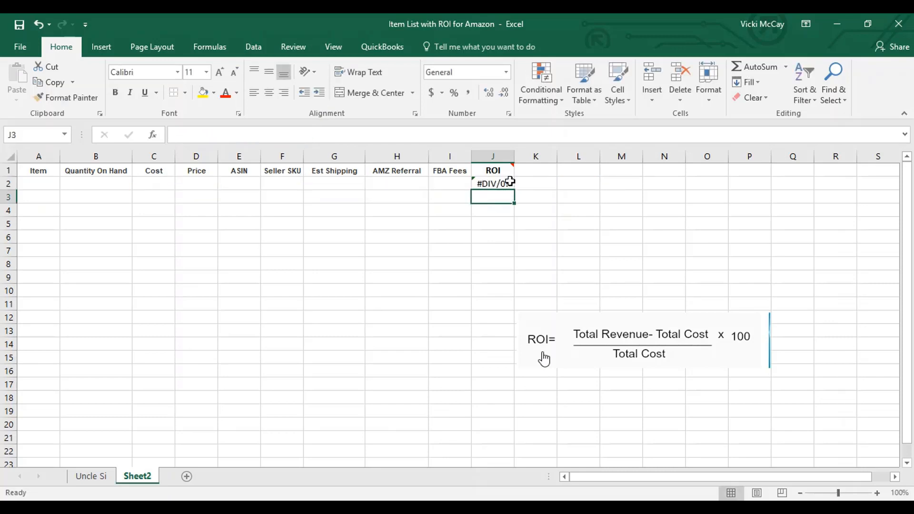
{"action": "left_click", "coordinate": [512, 170]}
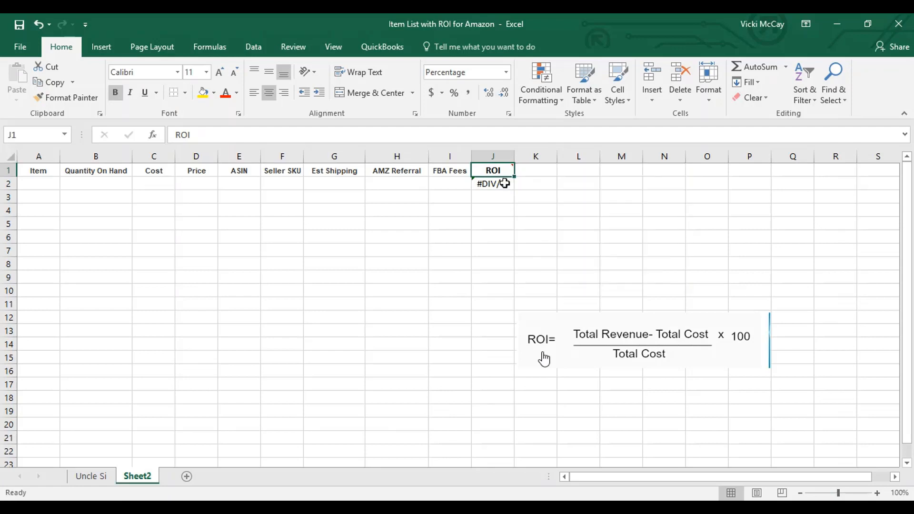
{"action": "left_click", "coordinate": [504, 184]}
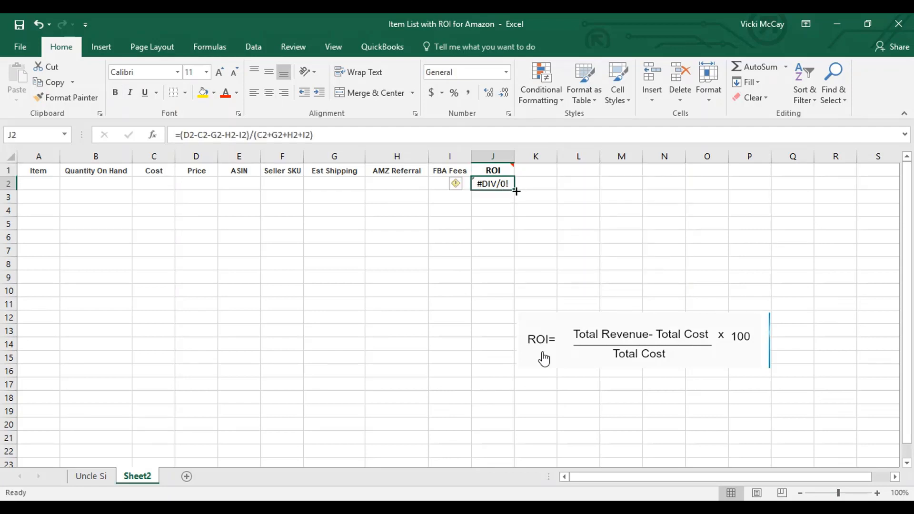
{"action": "left_click_drag", "start_coordinate": [516, 191], "coordinate": [507, 449]}
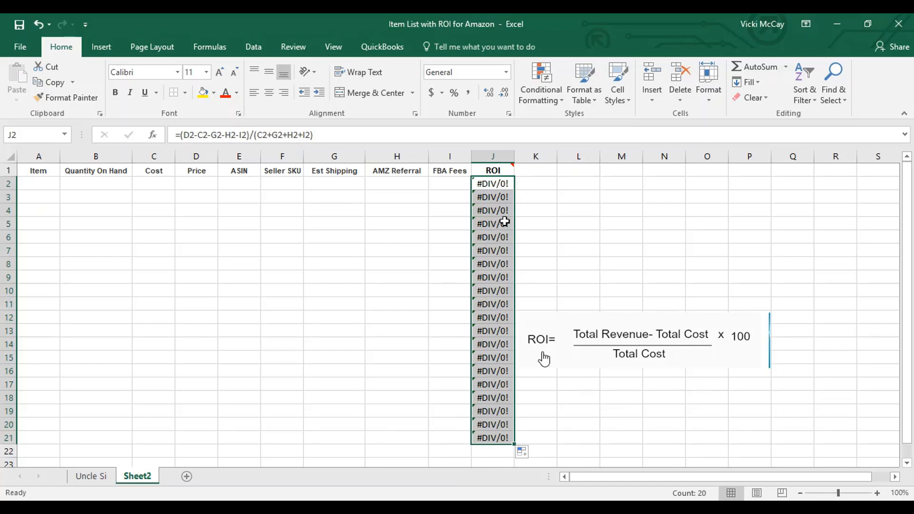
{"action": "left_click", "coordinate": [496, 196]}
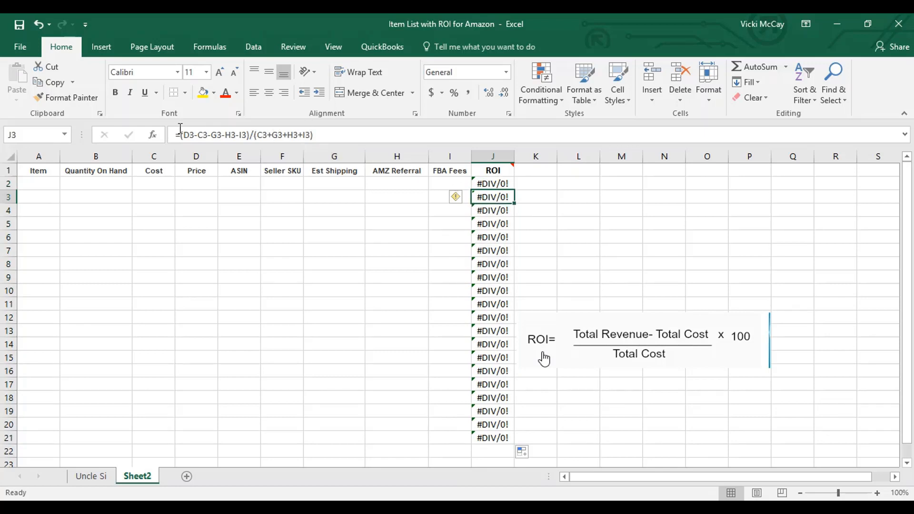
{"action": "left_click", "coordinate": [485, 213]}
{"action": "left_click", "coordinate": [486, 225]}
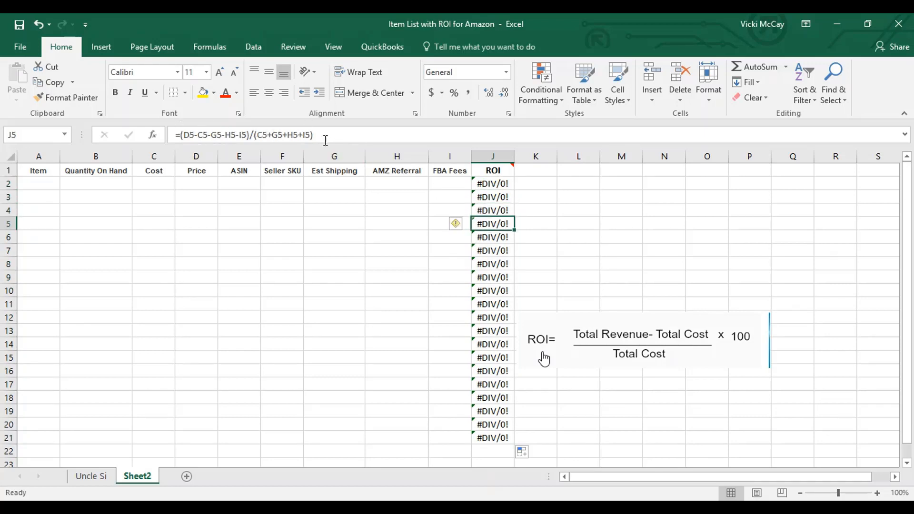
Step: Format the ROI cells J2:J21 as Percentage with 2 decimal places and save the workbook
{"action": "left_click", "coordinate": [499, 183]}
{"action": "left_click_drag", "start_coordinate": [499, 183], "coordinate": [491, 438]}
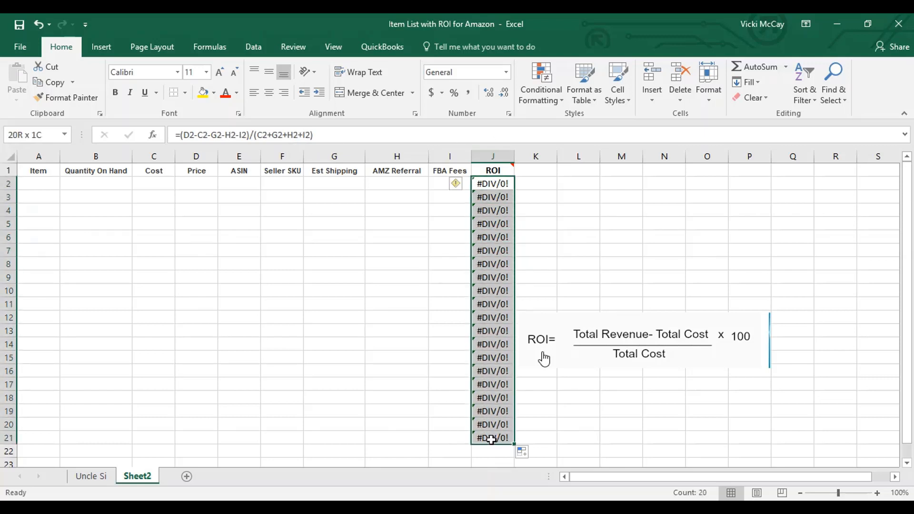
{"action": "right_click", "coordinate": [498, 345]}
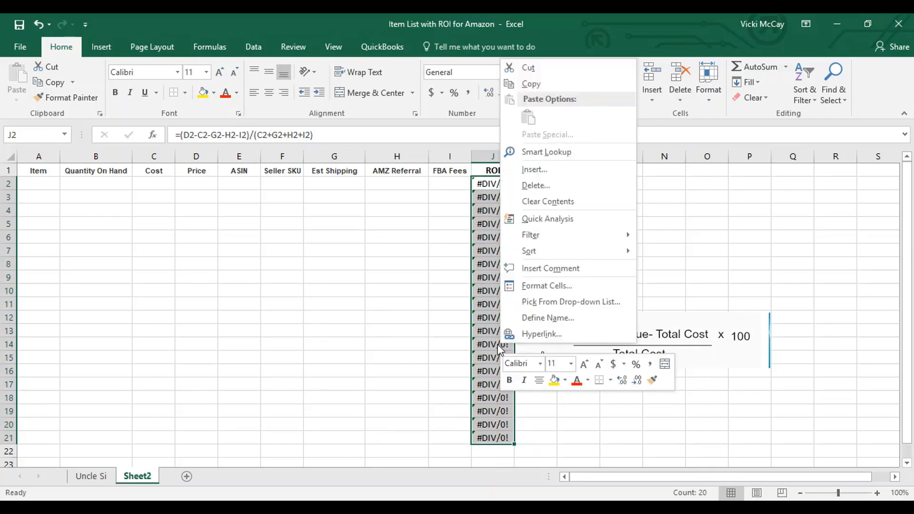
{"action": "left_click", "coordinate": [565, 285]}
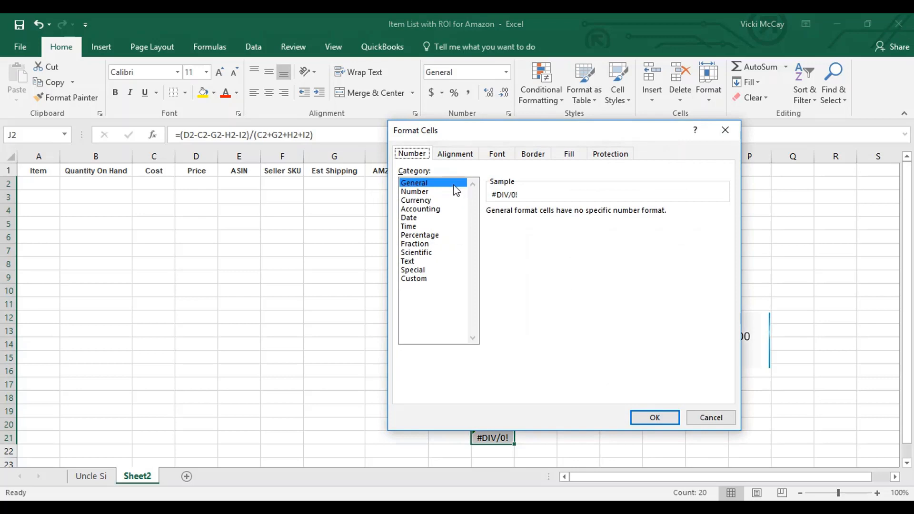
{"action": "left_click", "coordinate": [431, 236]}
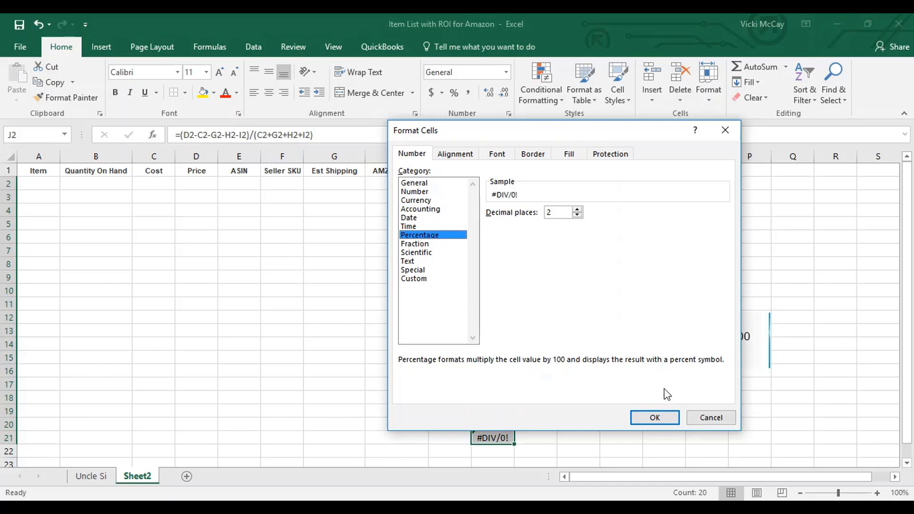
{"action": "left_click", "coordinate": [655, 418]}
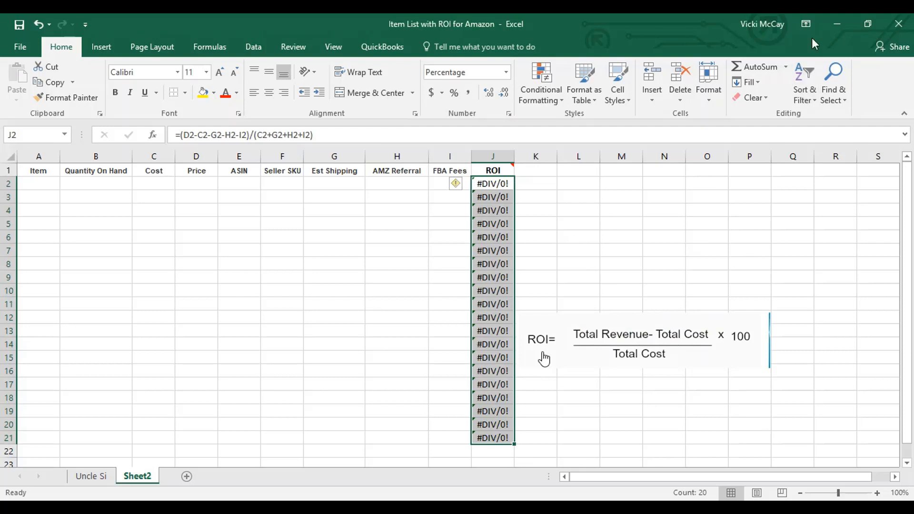
{"action": "left_click", "coordinate": [20, 26]}
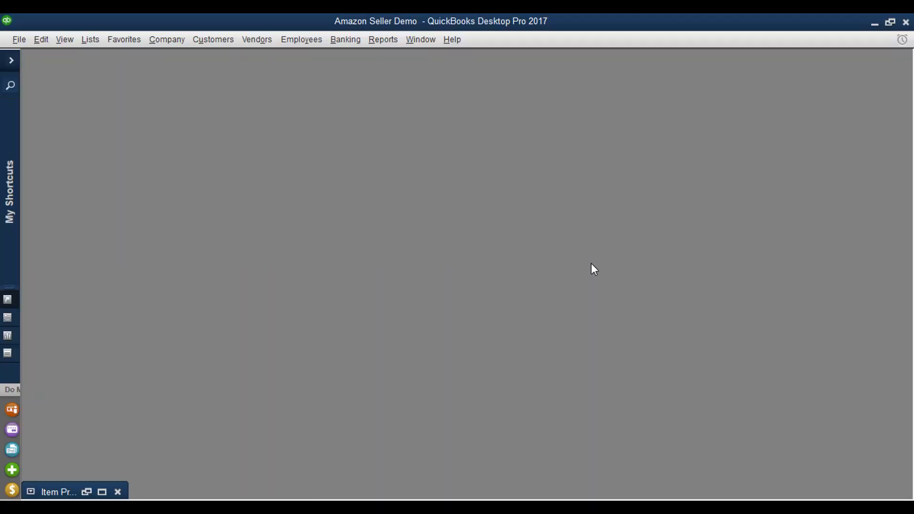
Step: In QuickBooks Desktop, open the Item Price List report
{"action": "left_click", "coordinate": [383, 40]}
{"action": "mouse_move", "coordinate": [416, 298]}
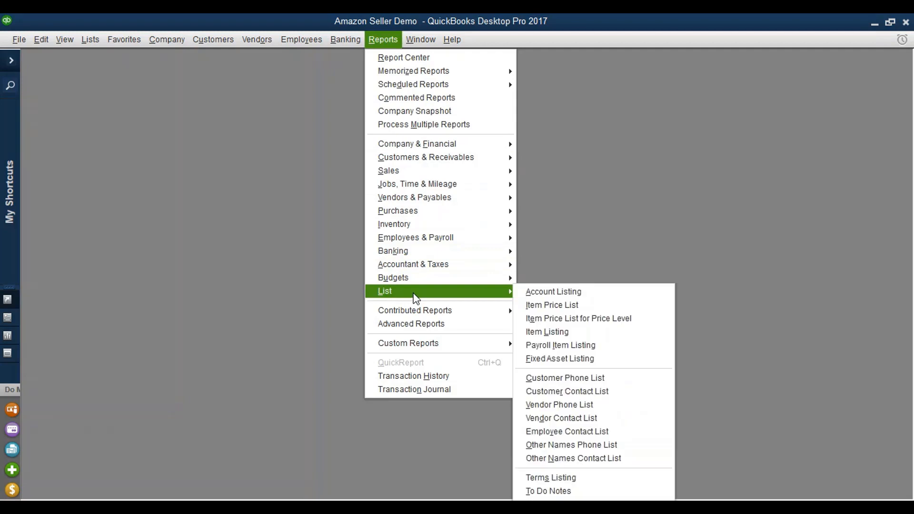
{"action": "left_click", "coordinate": [592, 308]}
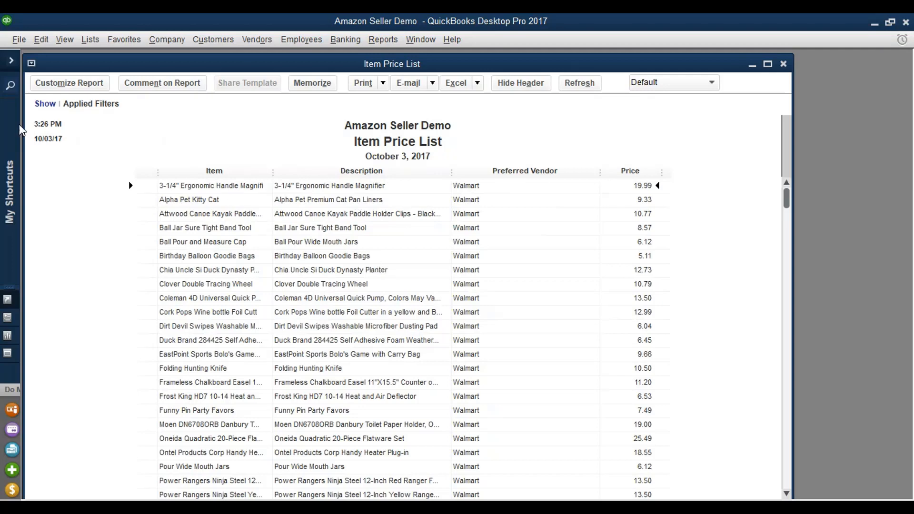
Step: Customize the Item Price List report to exclude the Description column and include Quantity On Hand
{"action": "left_click", "coordinate": [73, 84]}
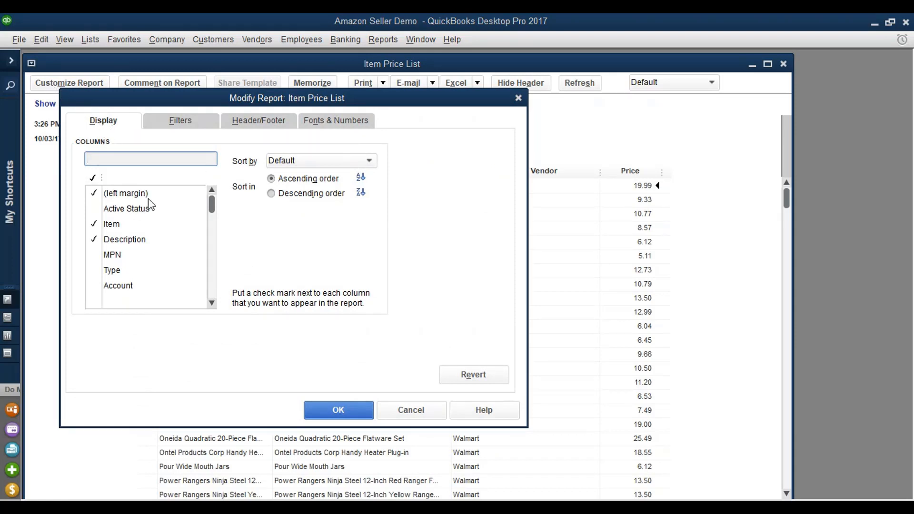
{"action": "left_click", "coordinate": [119, 243]}
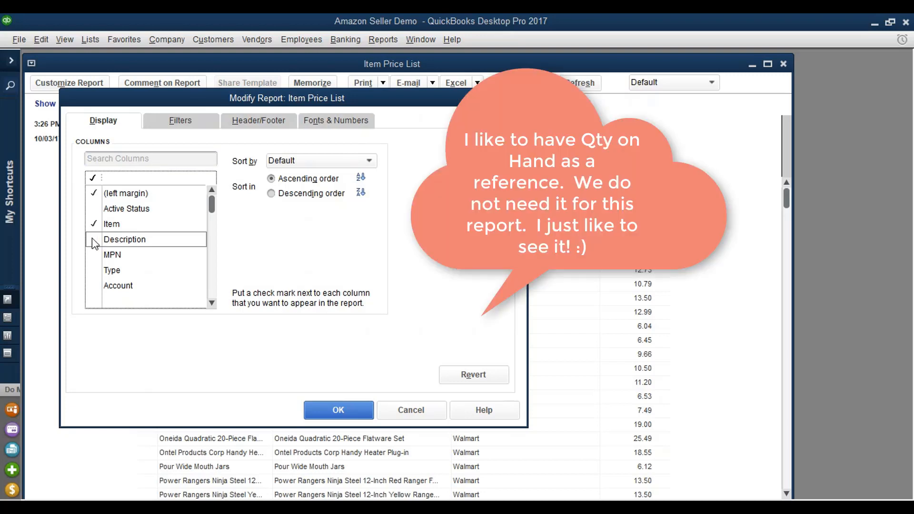
{"action": "left_click", "coordinate": [212, 303]}
{"action": "left_click", "coordinate": [212, 303]}
{"action": "left_click", "coordinate": [212, 303]}
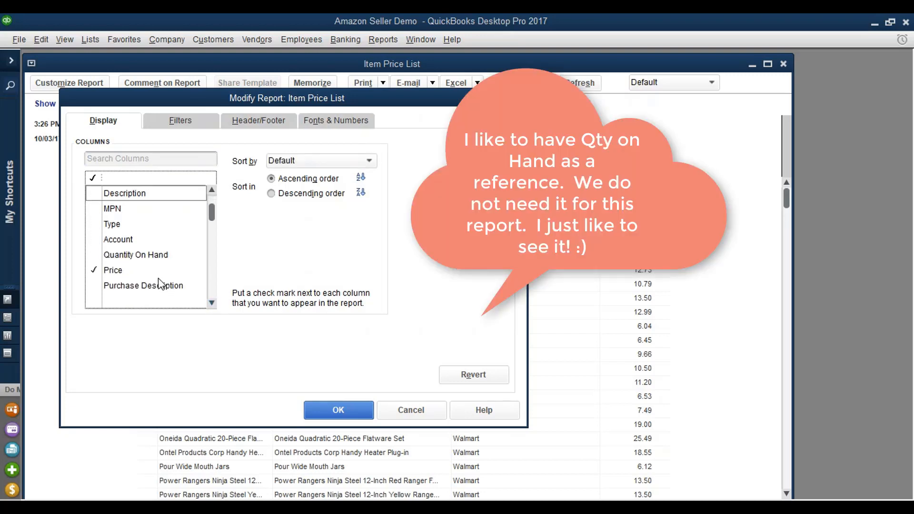
{"action": "left_click", "coordinate": [125, 256]}
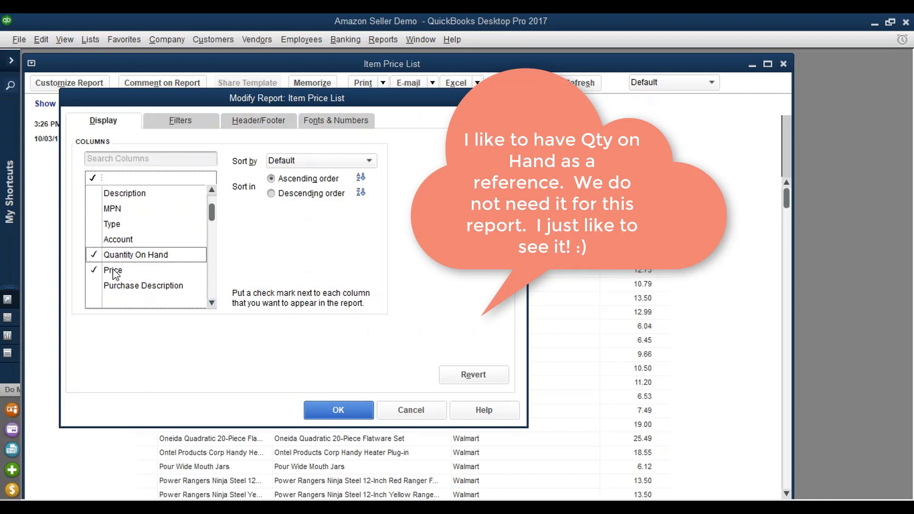
Step: Add the Cost column to the Item Price List report
{"action": "left_click", "coordinate": [212, 303]}
{"action": "left_click", "coordinate": [212, 303]}
{"action": "left_click", "coordinate": [212, 303]}
{"action": "left_click", "coordinate": [212, 303]}
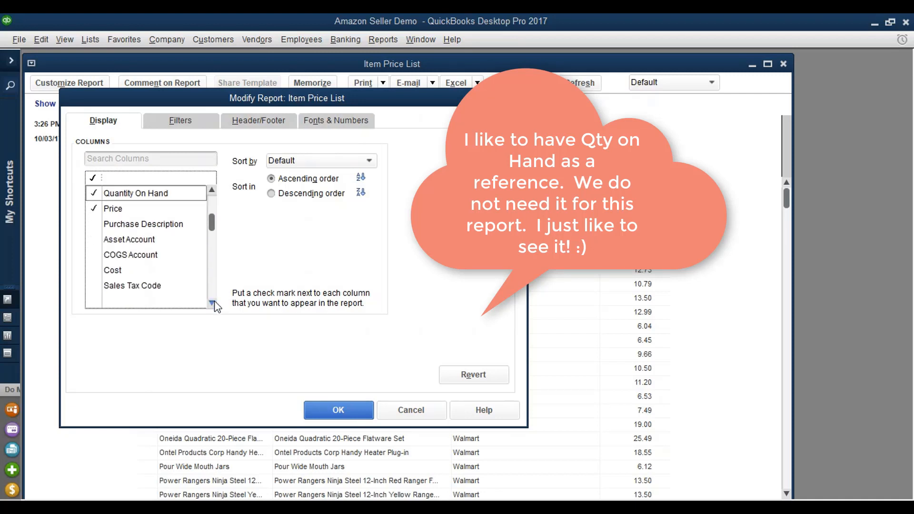
{"action": "left_click", "coordinate": [212, 303]}
{"action": "left_click", "coordinate": [118, 256]}
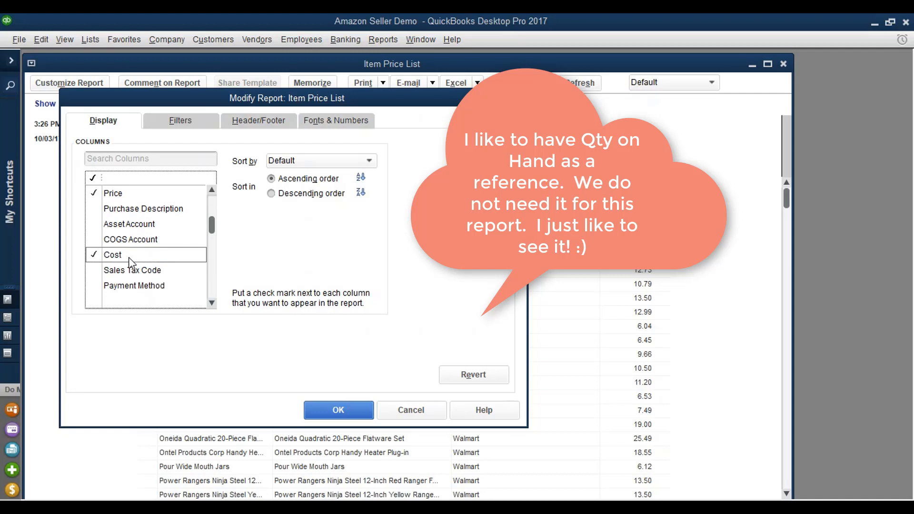
Step: Exclude the Preferred Vendor column from the Item Price List report
{"action": "left_click", "coordinate": [212, 303]}
{"action": "left_click", "coordinate": [212, 303]}
{"action": "left_click", "coordinate": [212, 303]}
{"action": "left_click", "coordinate": [211, 303]}
{"action": "left_click", "coordinate": [212, 303]}
{"action": "left_click", "coordinate": [212, 302]}
{"action": "left_click", "coordinate": [212, 303]}
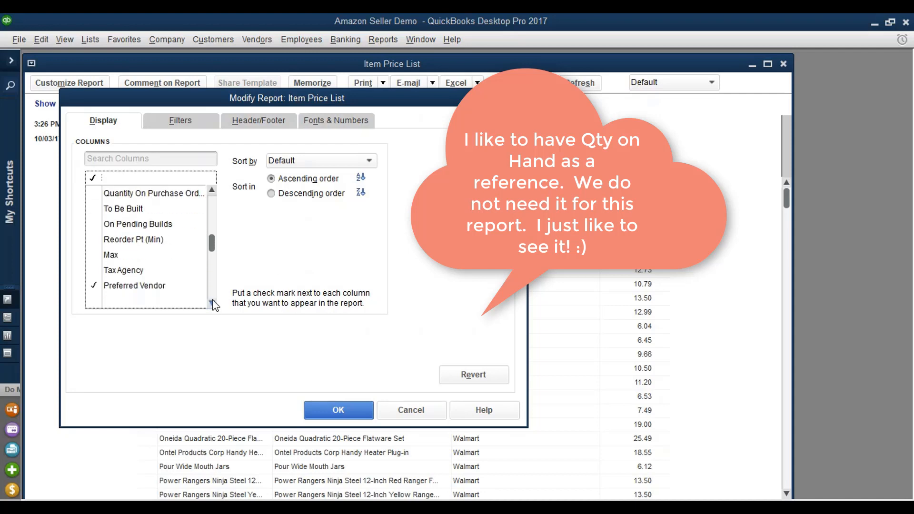
{"action": "left_click", "coordinate": [212, 303]}
{"action": "left_click", "coordinate": [211, 303]}
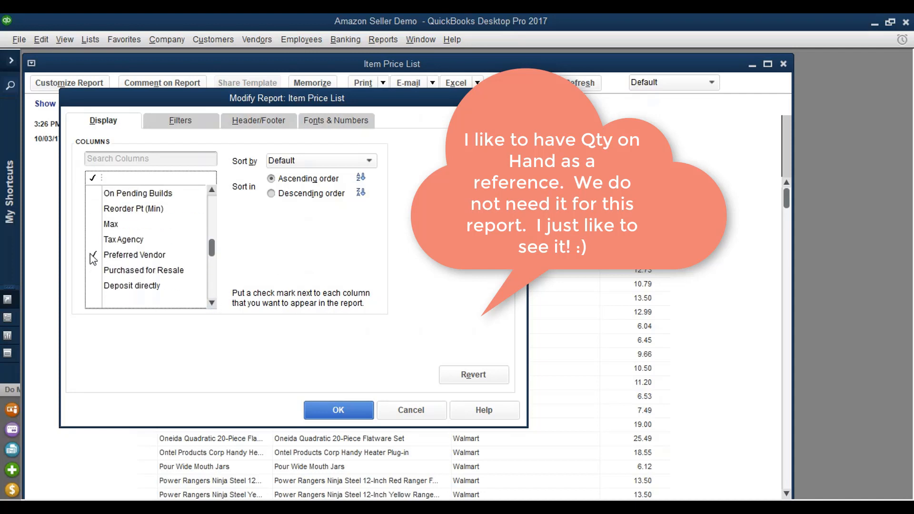
{"action": "left_click", "coordinate": [117, 257]}
Step: Add the ASIN, Seller Sku, Referral, Pick Pack and Inbound Shipping columns to the report and apply the customization
{"action": "scroll", "coordinate": [118, 234], "scroll_direction": "down", "scroll_amount": 3}
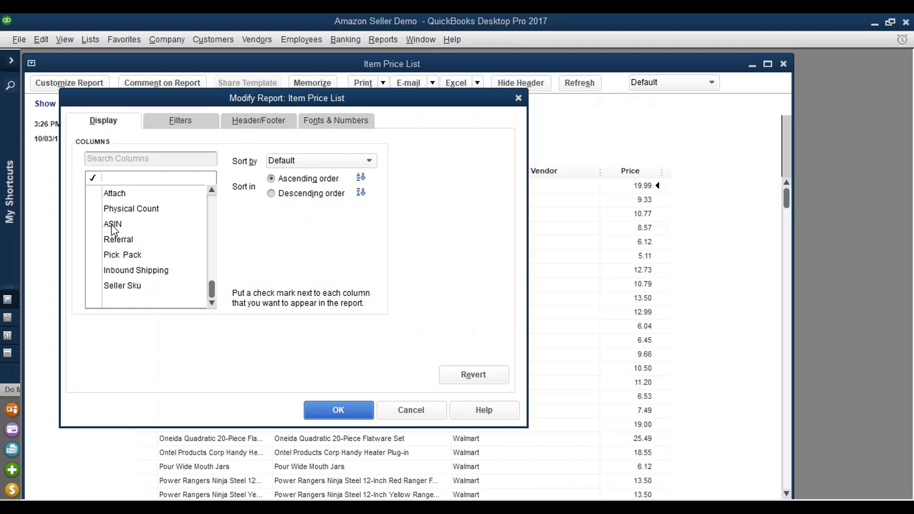
{"action": "left_click", "coordinate": [114, 229]}
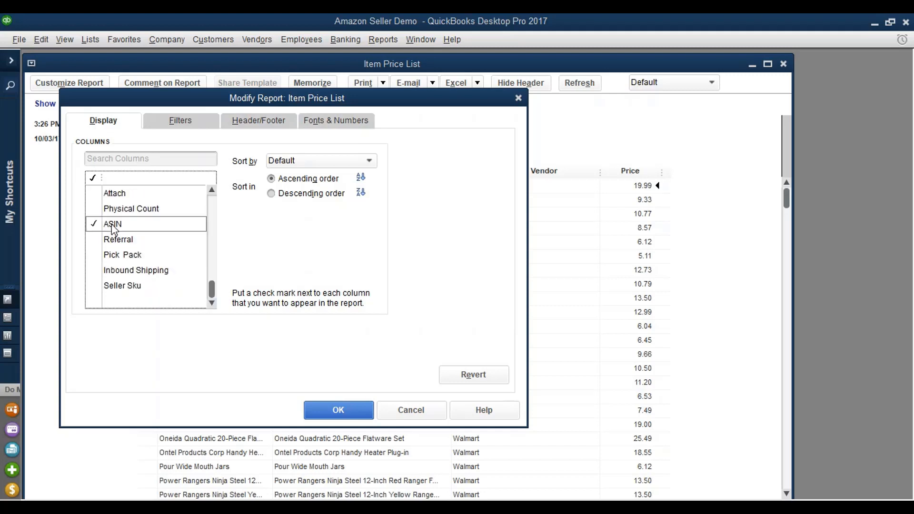
{"action": "left_click", "coordinate": [140, 287]}
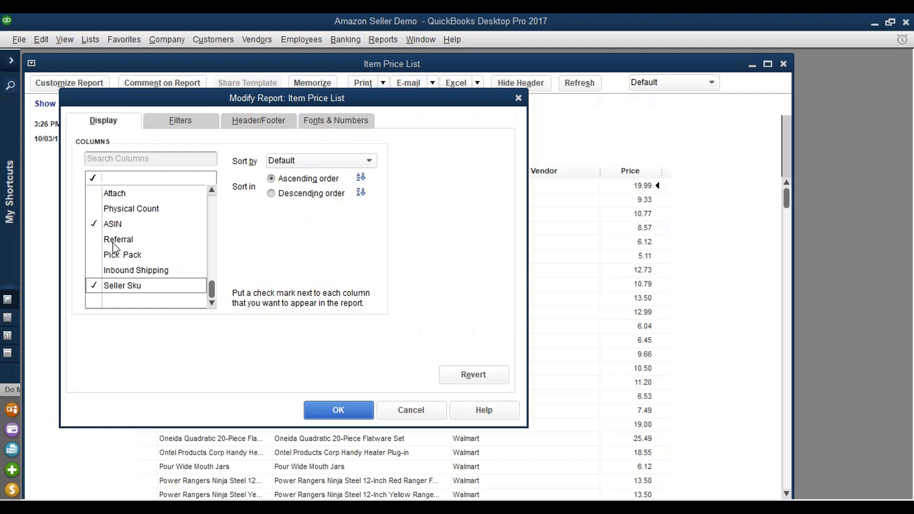
{"action": "left_click", "coordinate": [115, 240]}
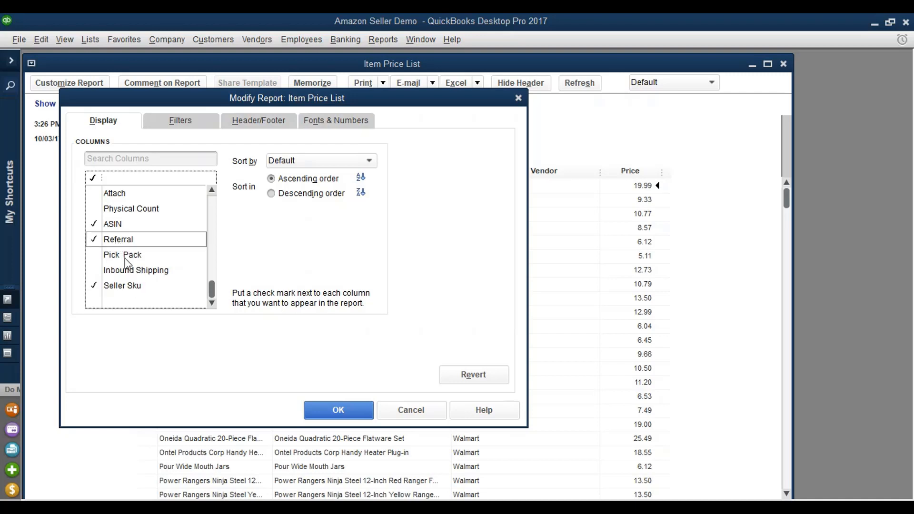
{"action": "left_click", "coordinate": [125, 257]}
{"action": "left_click", "coordinate": [134, 272]}
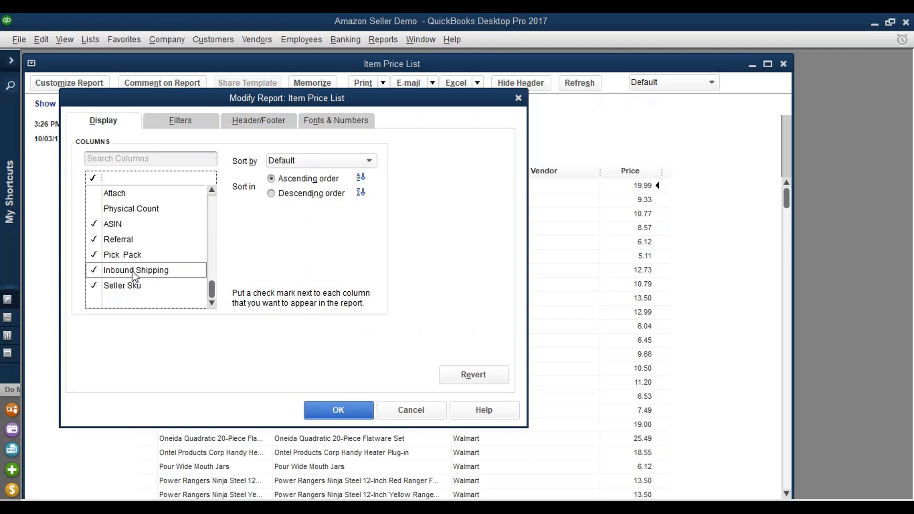
{"action": "left_click", "coordinate": [337, 410]}
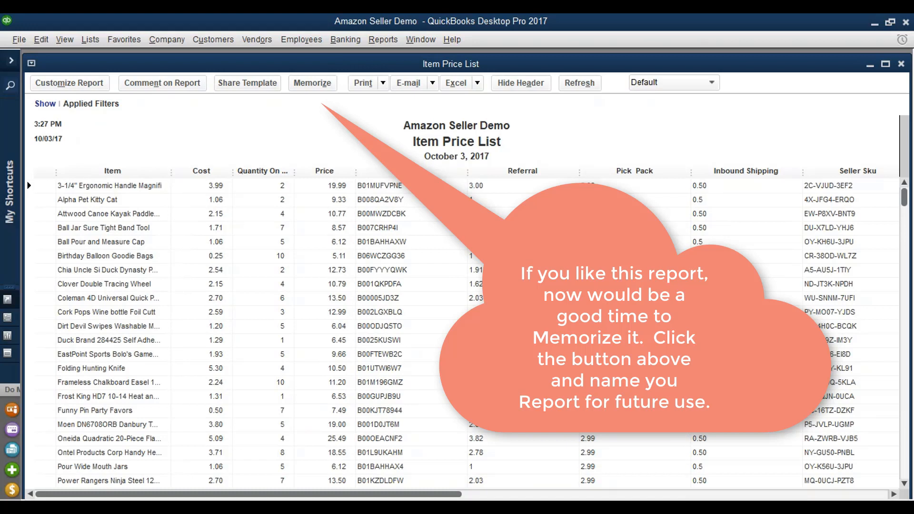
Step: Export the Item Price List report to a new worksheet in a new Excel workbook and minimize QuickBooks
{"action": "left_click", "coordinate": [478, 83]}
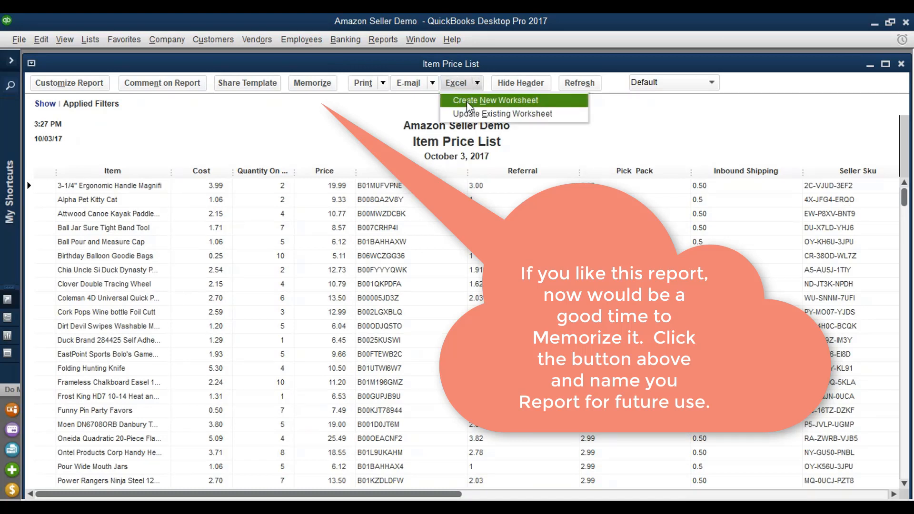
{"action": "left_click", "coordinate": [467, 101]}
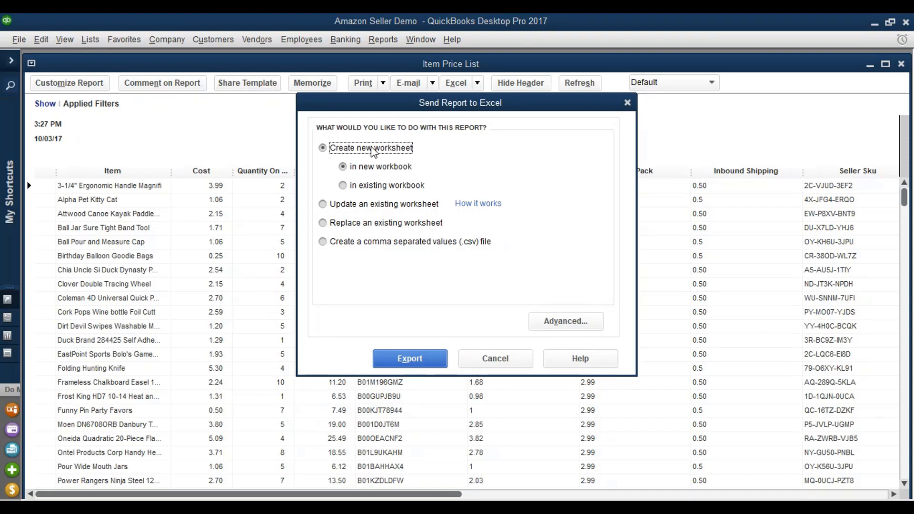
{"action": "left_click", "coordinate": [411, 358]}
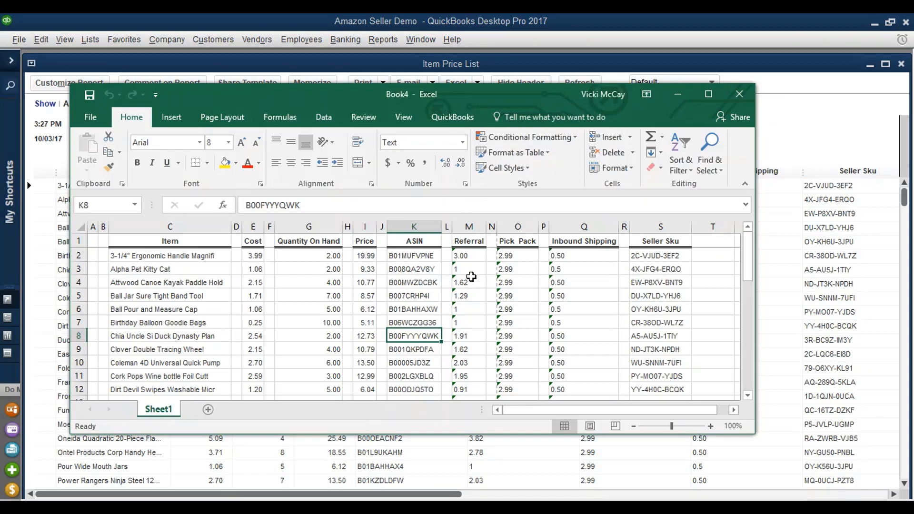
{"action": "left_click", "coordinate": [876, 21]}
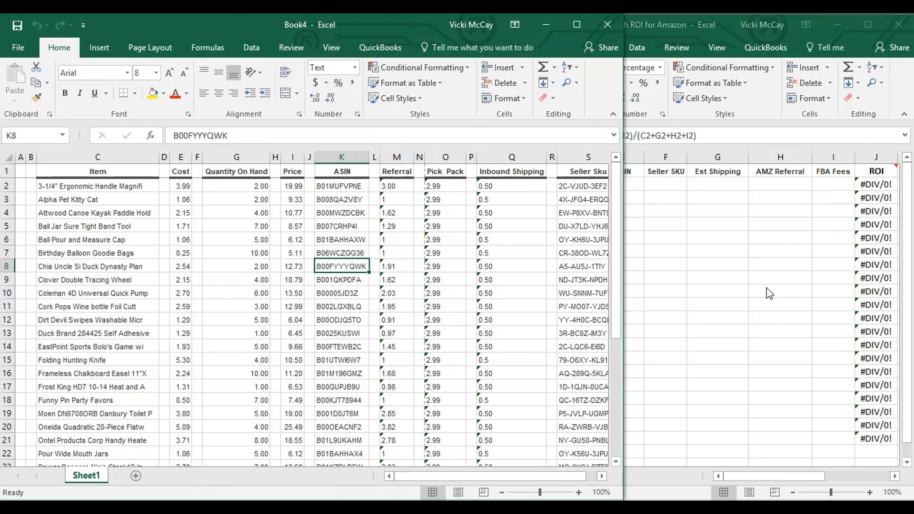
Step: Copy the item names C2:C34 from Book4 into the Item List with ROI workbook starting at A2, and widen column A to fit
{"action": "left_click", "coordinate": [603, 478]}
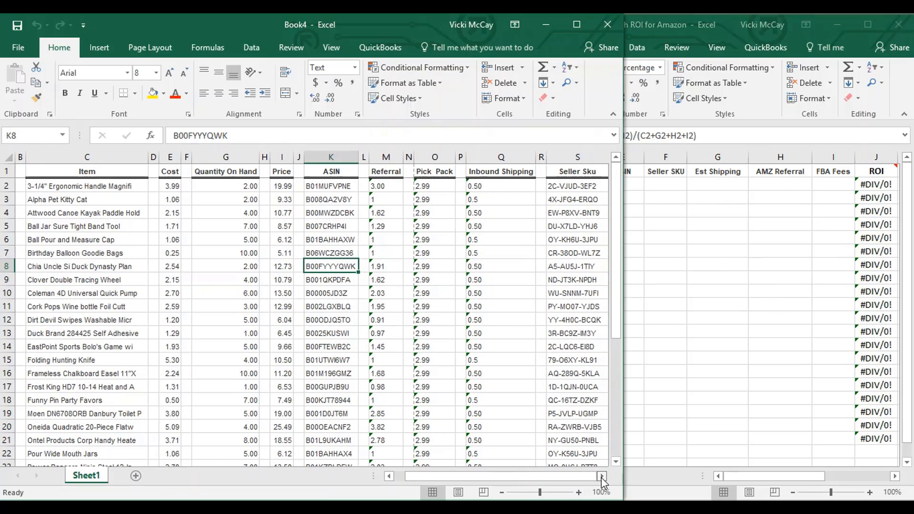
{"action": "left_click", "coordinate": [602, 478]}
{"action": "left_click", "coordinate": [602, 478]}
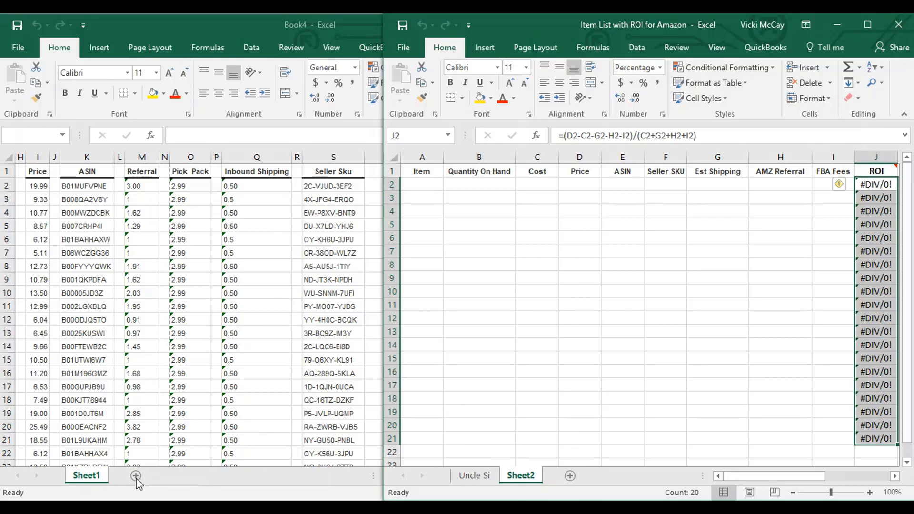
{"action": "left_click", "coordinate": [255, 478]}
{"action": "left_click", "coordinate": [69, 185]}
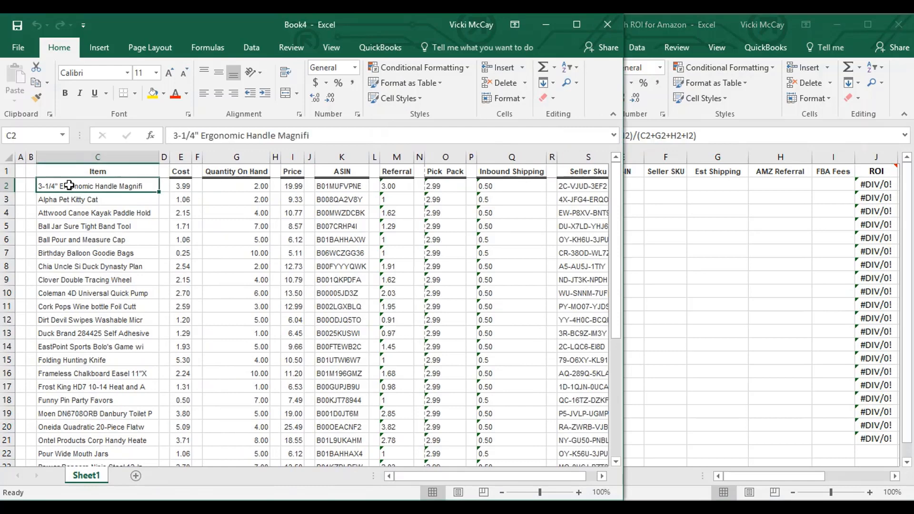
{"action": "left_click_drag", "start_coordinate": [69, 187], "coordinate": [93, 429]}
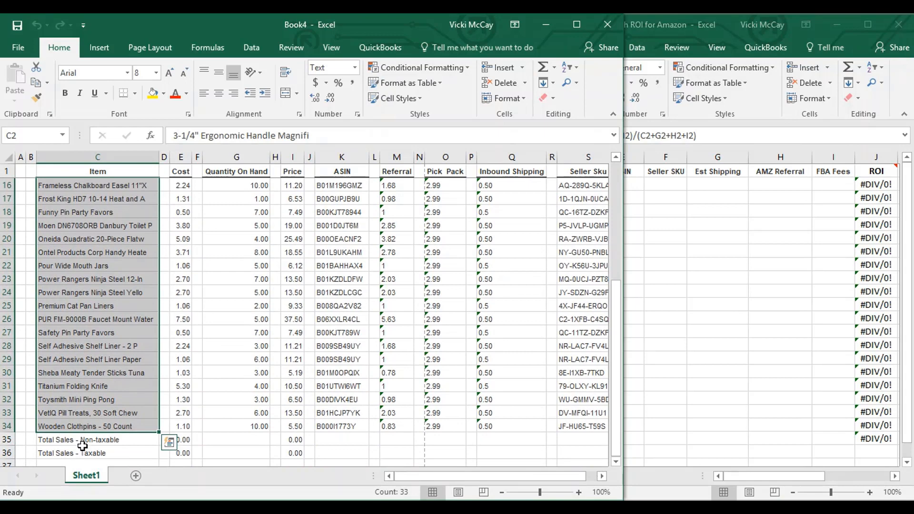
{"action": "right_click", "coordinate": [76, 409]}
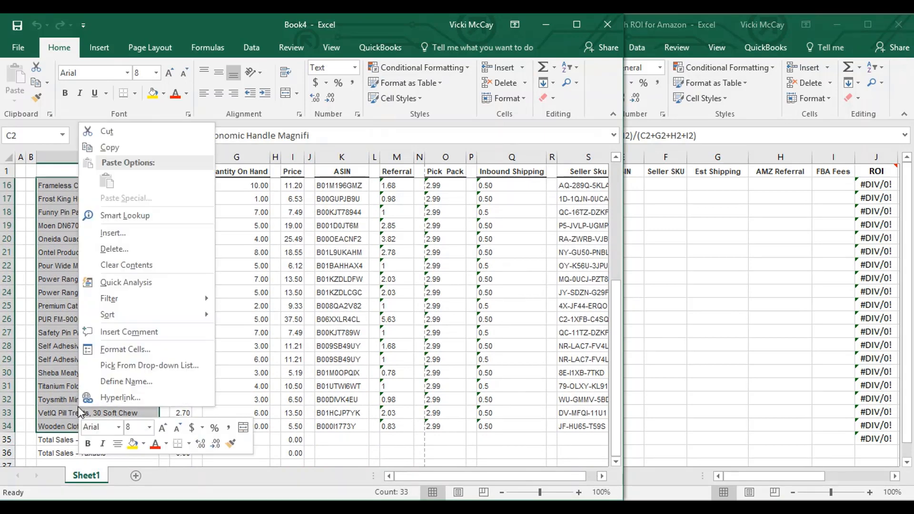
{"action": "left_click", "coordinate": [108, 151]}
{"action": "left_click", "coordinate": [650, 248]}
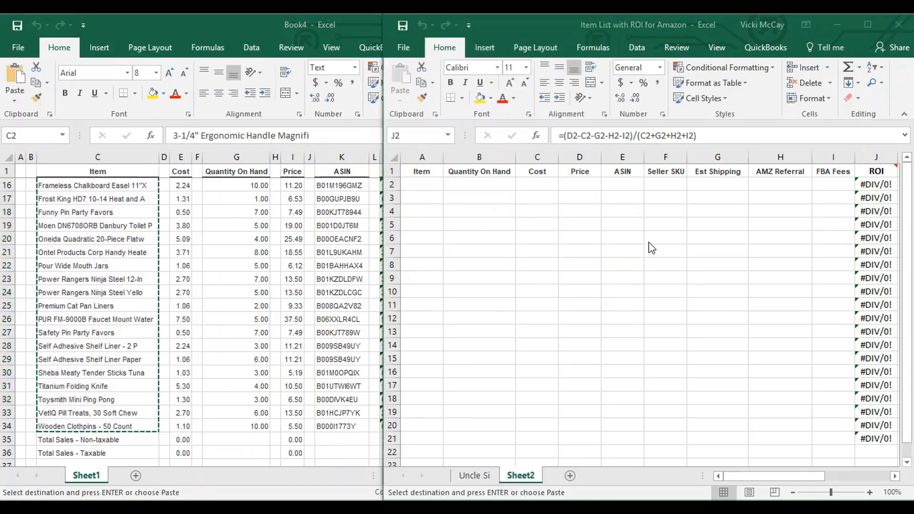
{"action": "right_click", "coordinate": [422, 185]}
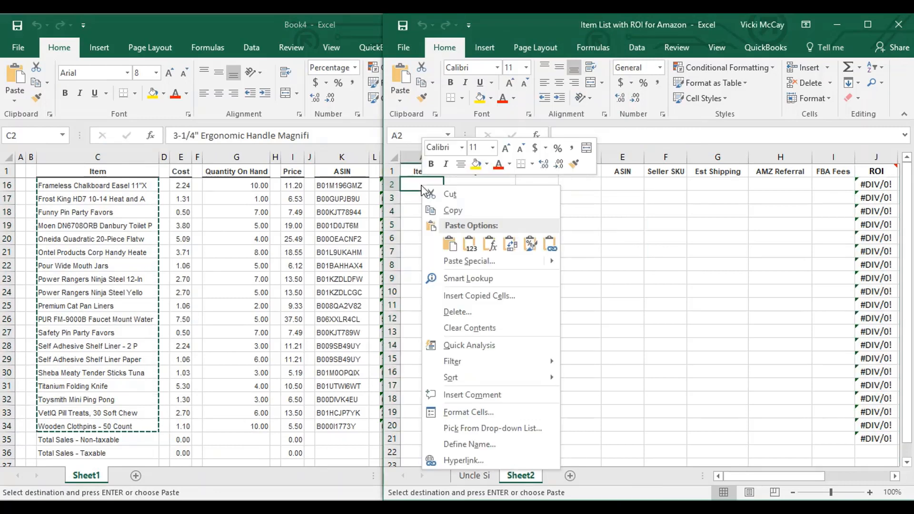
{"action": "left_click", "coordinate": [450, 241]}
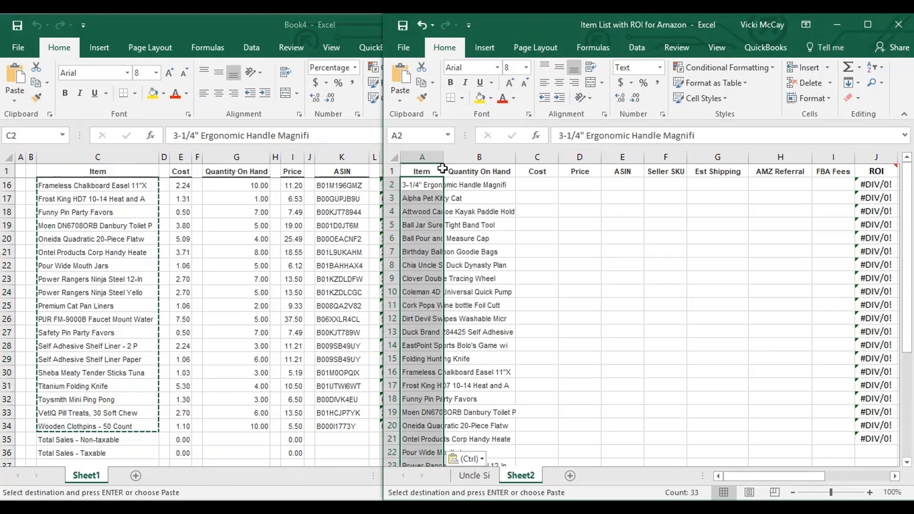
{"action": "left_click_drag", "start_coordinate": [445, 158], "coordinate": [515, 167]}
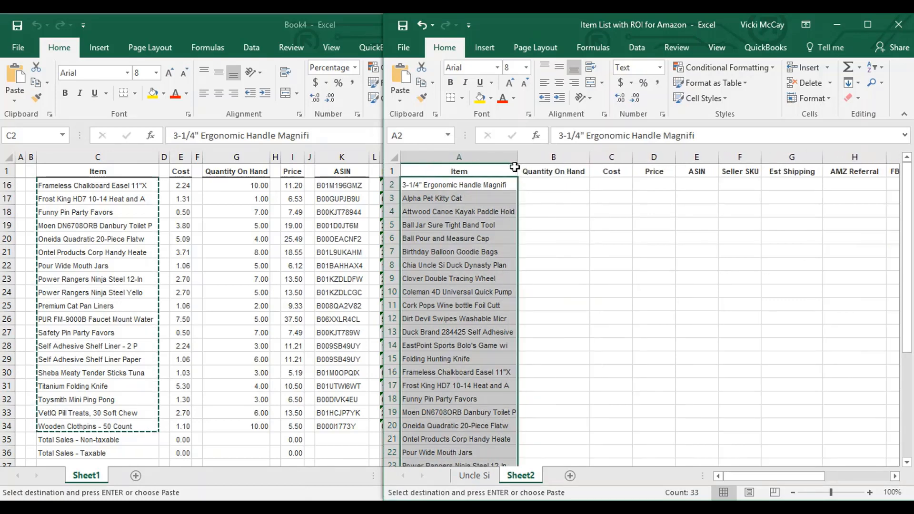
Step: Delete the two Total Sales rows, 35 and 36, from the exported sheet in Book4
{"action": "left_click", "coordinate": [91, 444]}
{"action": "left_click", "coordinate": [8, 439]}
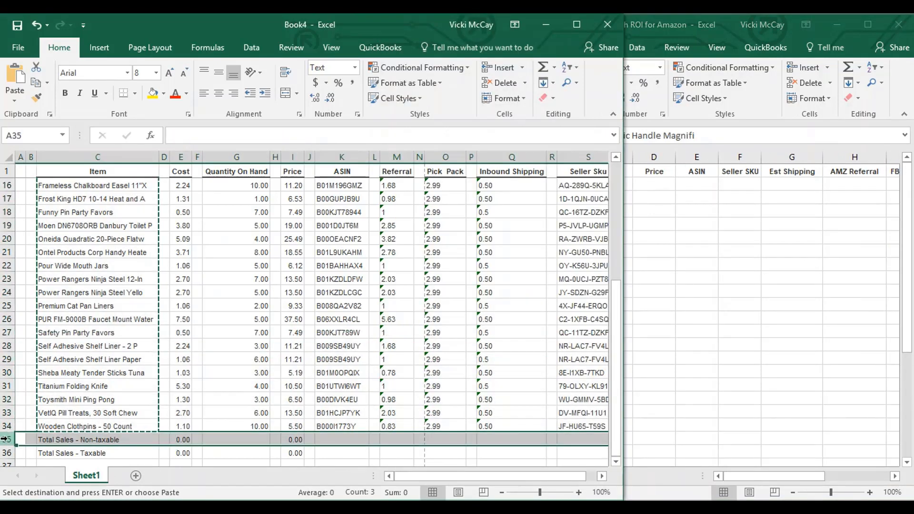
{"action": "left_click_drag", "start_coordinate": [8, 439], "coordinate": [8, 453]}
{"action": "right_click", "coordinate": [8, 453]}
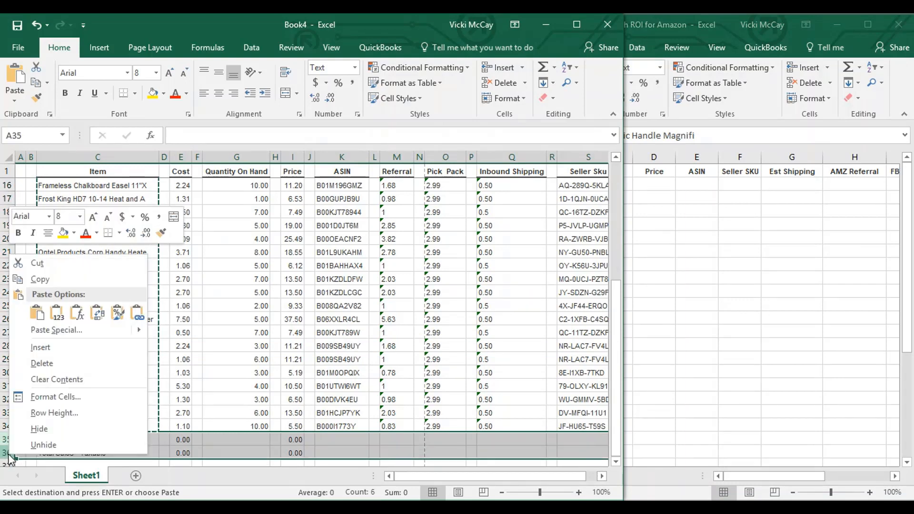
{"action": "left_click", "coordinate": [42, 363]}
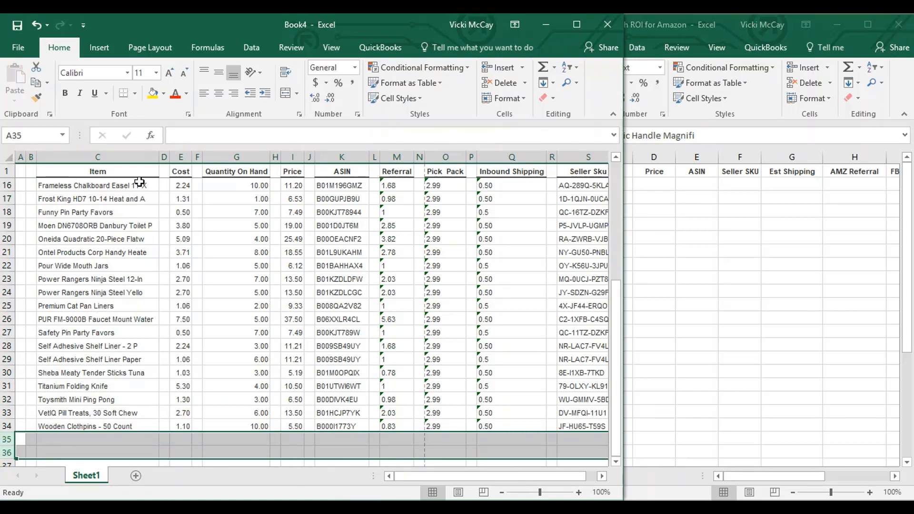
Step: Copy the Cost values E2:E35 from Book4 into the ROI item list's Cost column starting at C2
{"action": "scroll", "coordinate": [247, 228], "scroll_direction": "up", "scroll_amount": 5}
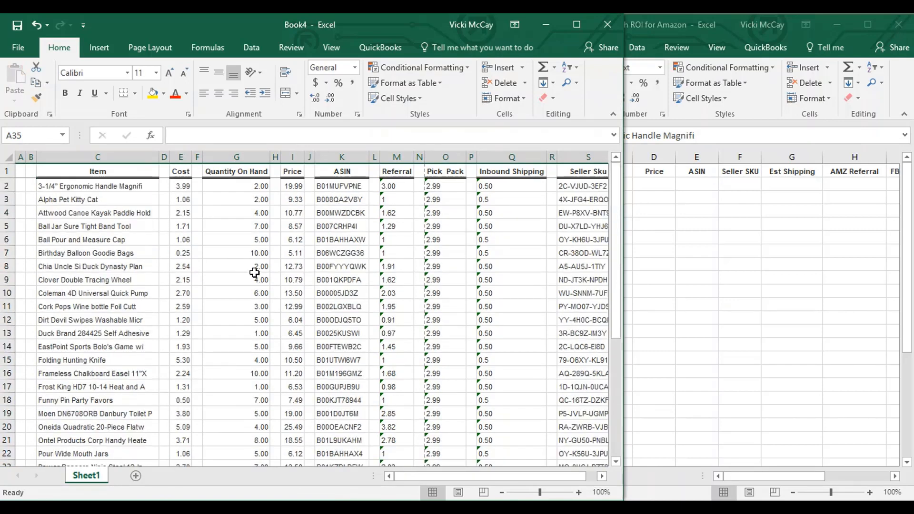
{"action": "left_click_drag", "start_coordinate": [182, 186], "coordinate": [189, 408]}
{"action": "right_click", "coordinate": [185, 408]}
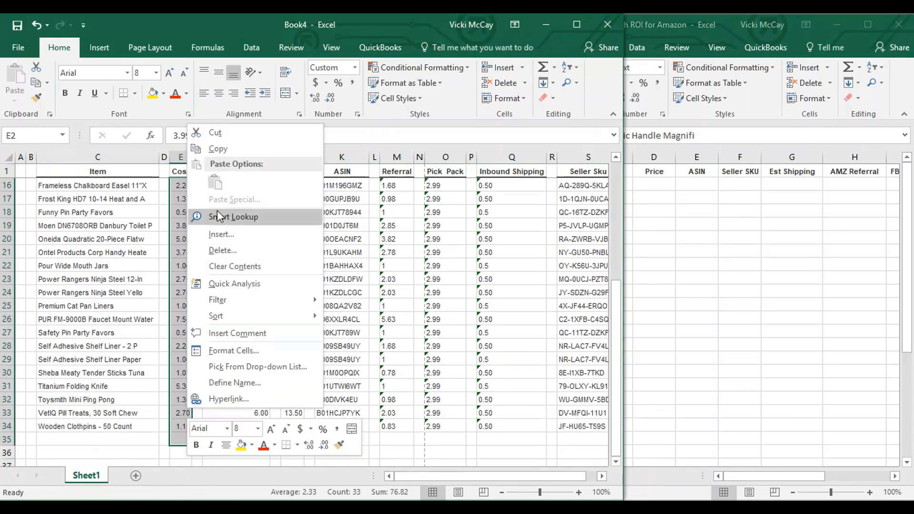
{"action": "left_click", "coordinate": [218, 149]}
{"action": "left_click", "coordinate": [732, 216]}
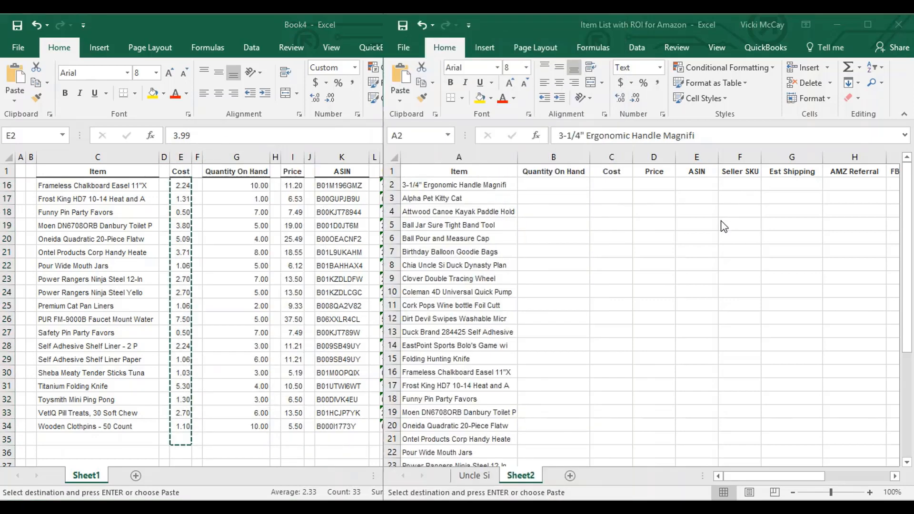
{"action": "left_click", "coordinate": [610, 185]}
{"action": "right_click", "coordinate": [610, 184]}
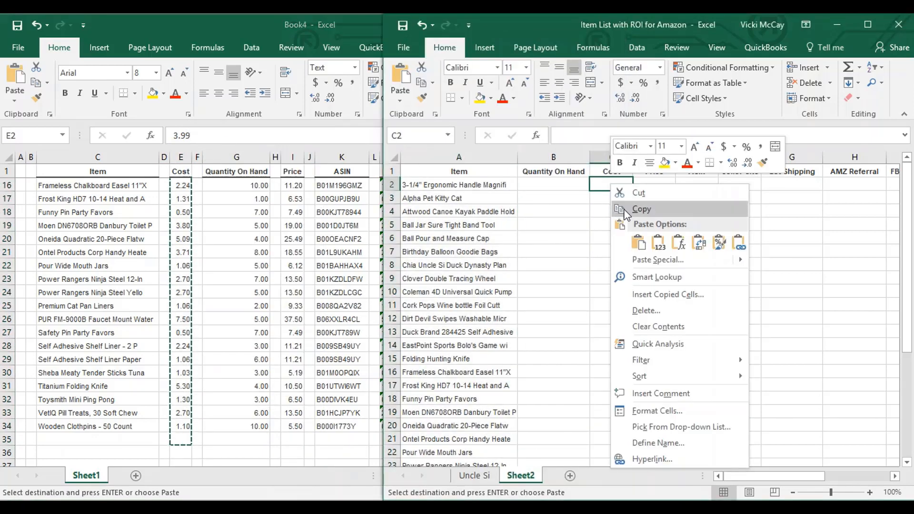
{"action": "left_click", "coordinate": [639, 242]}
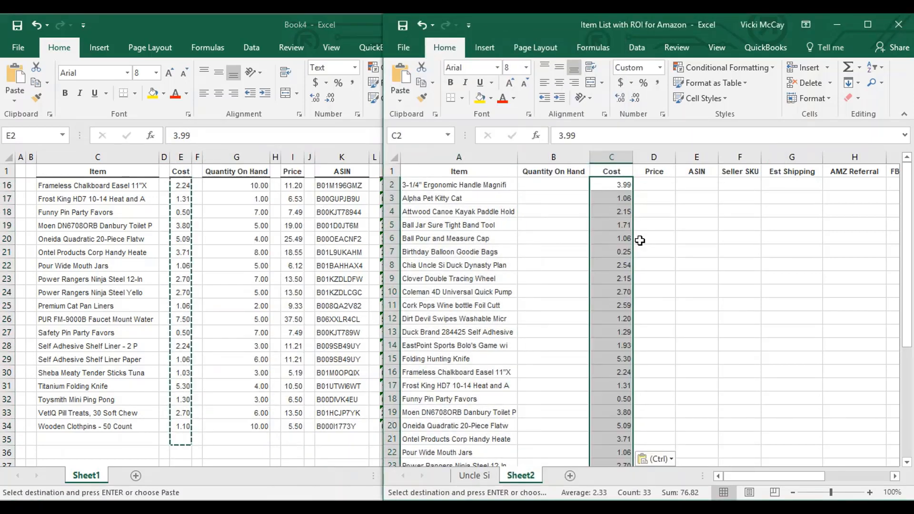
Step: Copy the Quantity On Hand values G2:G35 from Book4 into the ROI item list starting at B2
{"action": "left_click", "coordinate": [254, 188]}
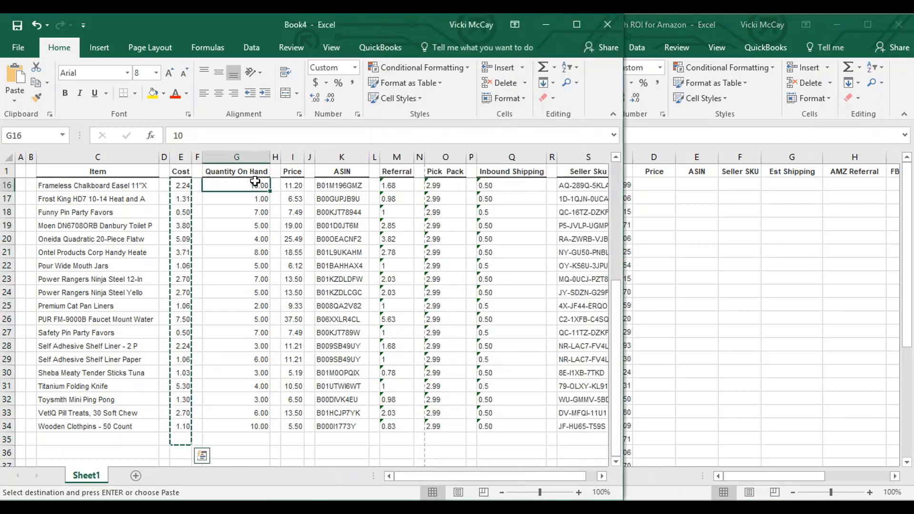
{"action": "left_click_drag", "start_coordinate": [253, 188], "coordinate": [267, 373]}
{"action": "scroll", "coordinate": [275, 324], "scroll_direction": "up", "scroll_amount": 5}
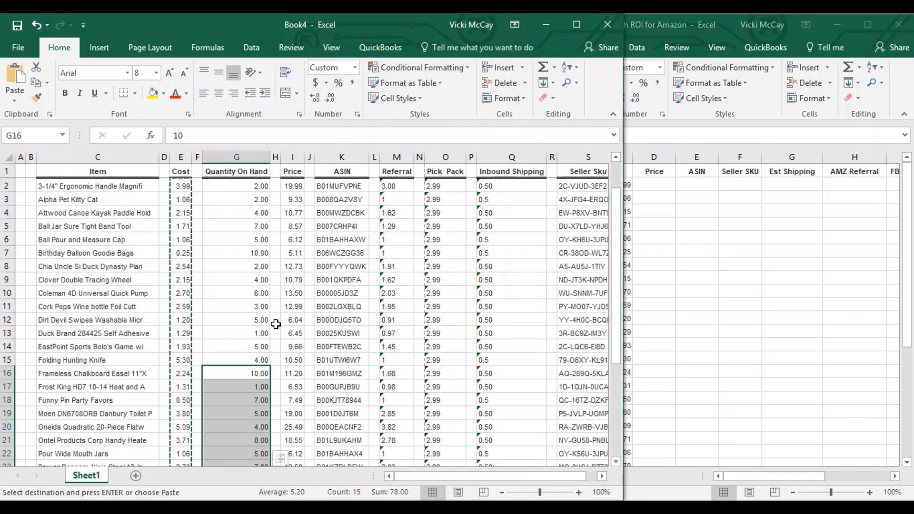
{"action": "left_click_drag", "start_coordinate": [248, 189], "coordinate": [253, 490]}
{"action": "right_click", "coordinate": [225, 385]}
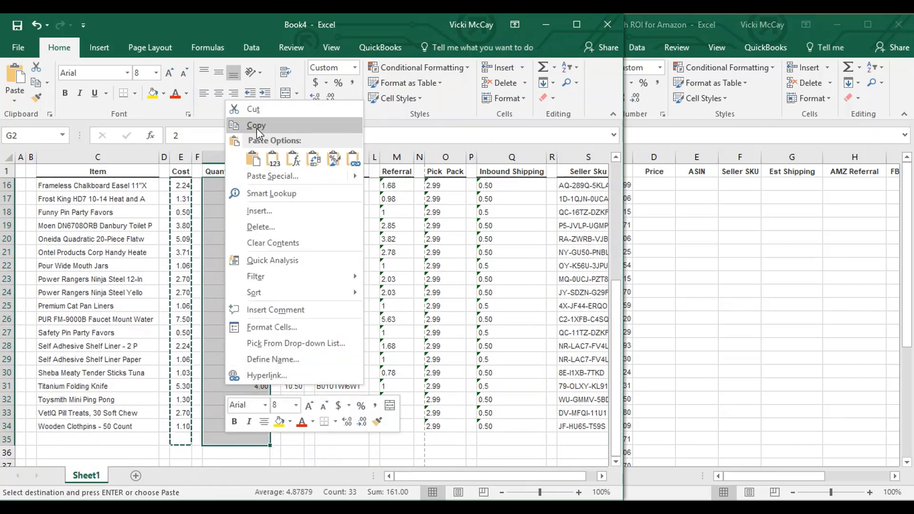
{"action": "left_click", "coordinate": [256, 128]}
{"action": "left_click", "coordinate": [705, 220]}
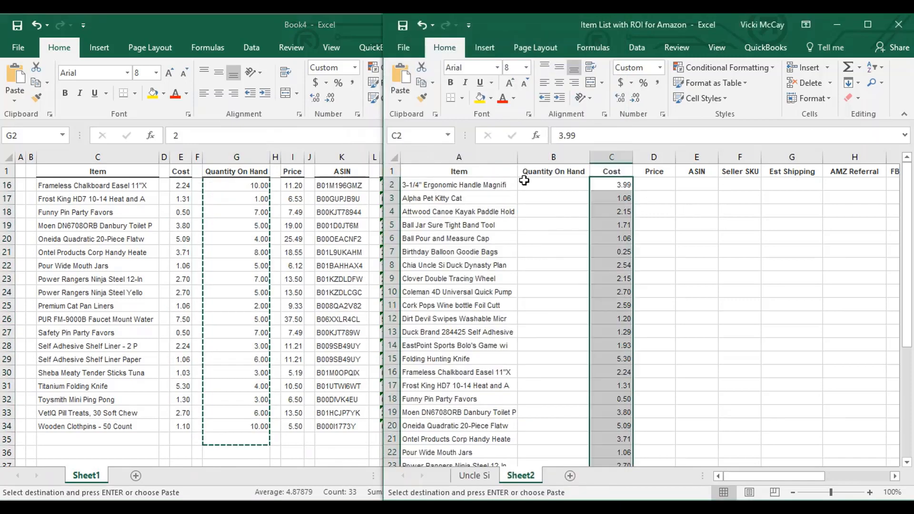
{"action": "left_click", "coordinate": [556, 185]}
{"action": "right_click", "coordinate": [556, 187]}
{"action": "left_click", "coordinate": [583, 246]}
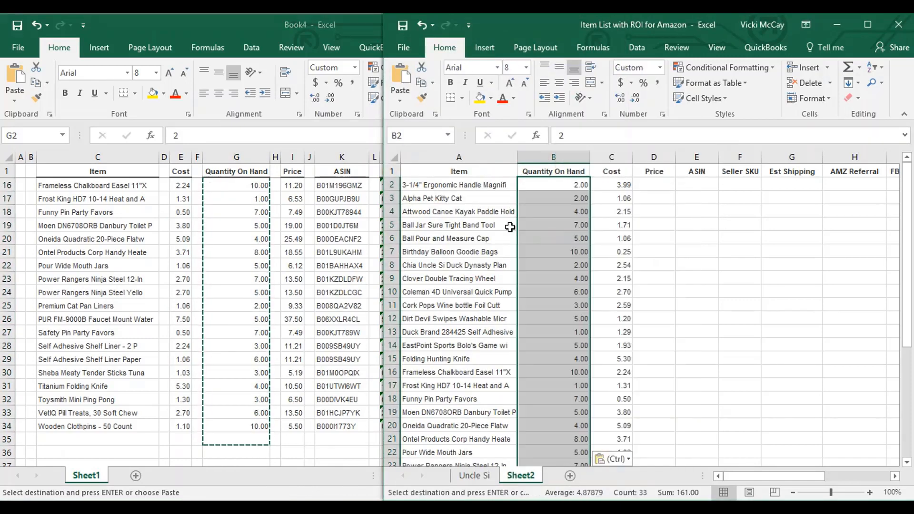
Step: Copy the Price values I2:I34 from Book4 into the ROI item list's Price column starting at D2
{"action": "left_click", "coordinate": [292, 189]}
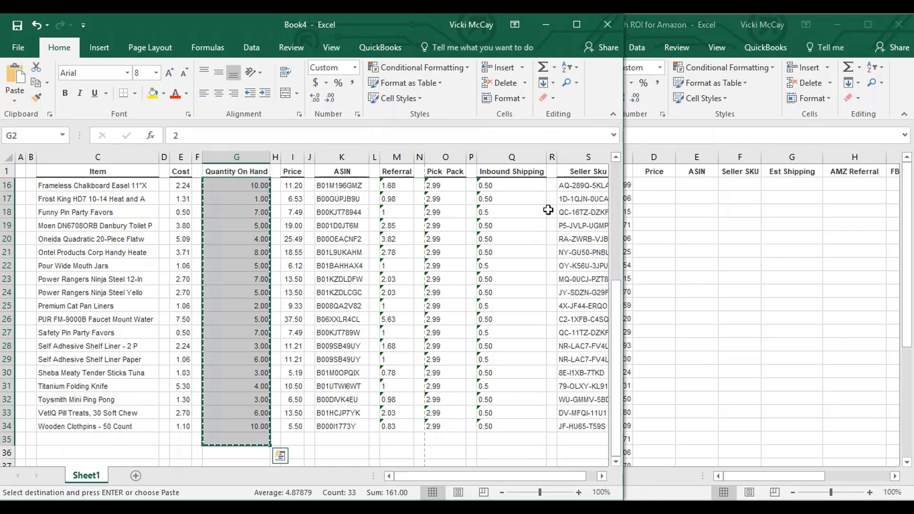
{"action": "left_click", "coordinate": [293, 186]}
{"action": "scroll", "coordinate": [293, 186], "scroll_direction": "up", "scroll_amount": 5}
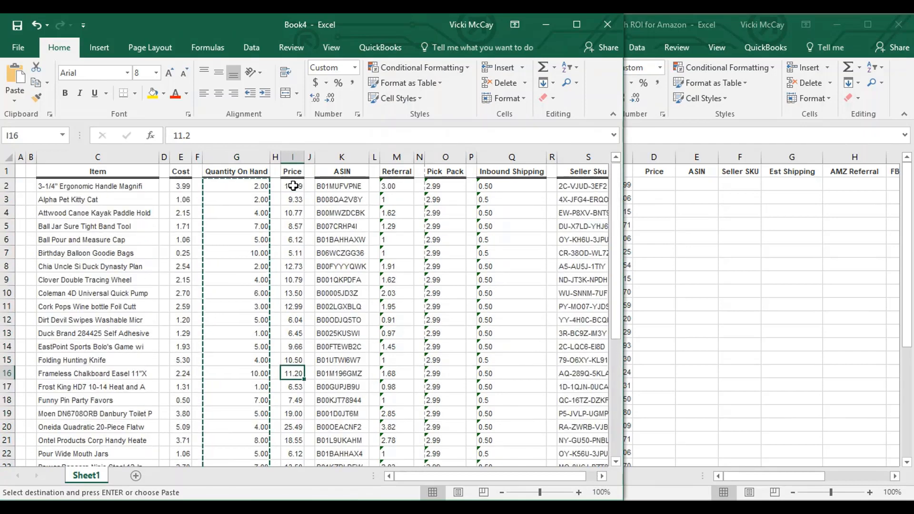
{"action": "left_click", "coordinate": [292, 186]}
{"action": "left_click_drag", "start_coordinate": [292, 186], "coordinate": [286, 416]}
{"action": "right_click", "coordinate": [295, 362]}
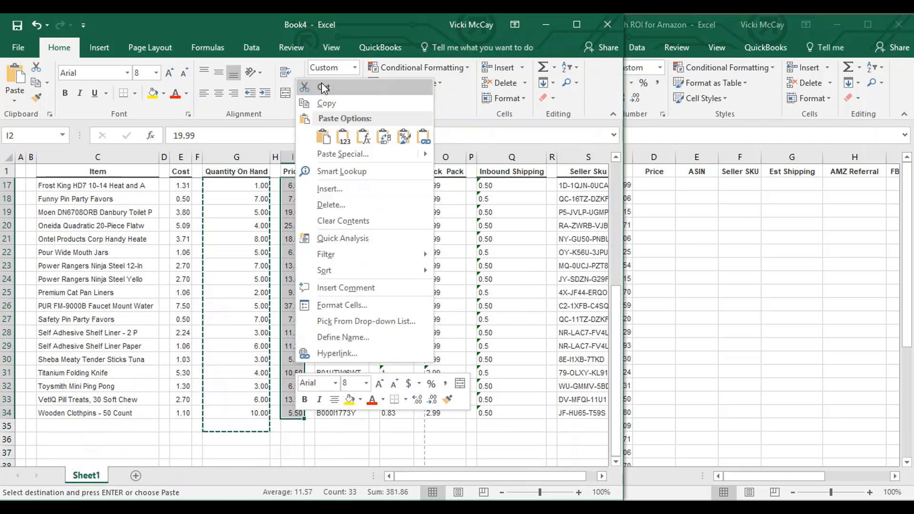
{"action": "left_click", "coordinate": [331, 101]}
{"action": "left_click", "coordinate": [657, 186]}
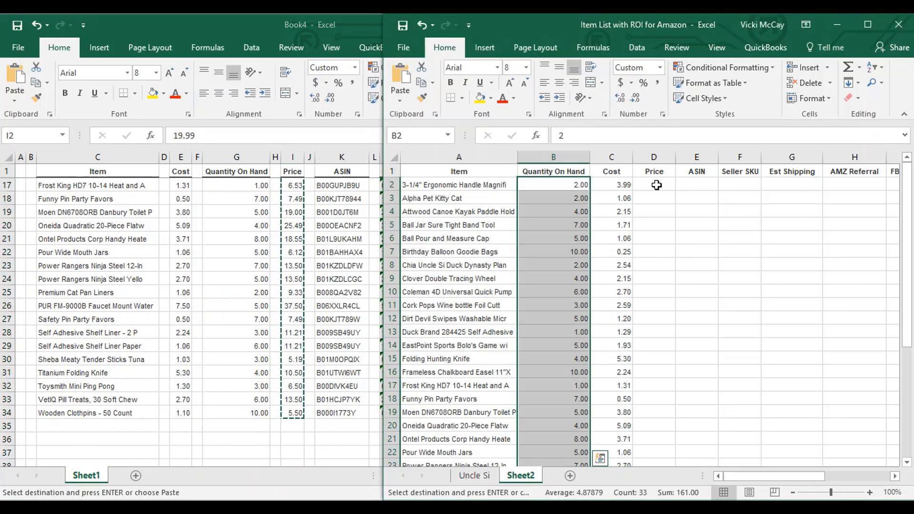
{"action": "right_click", "coordinate": [659, 185]}
{"action": "left_click", "coordinate": [687, 246]}
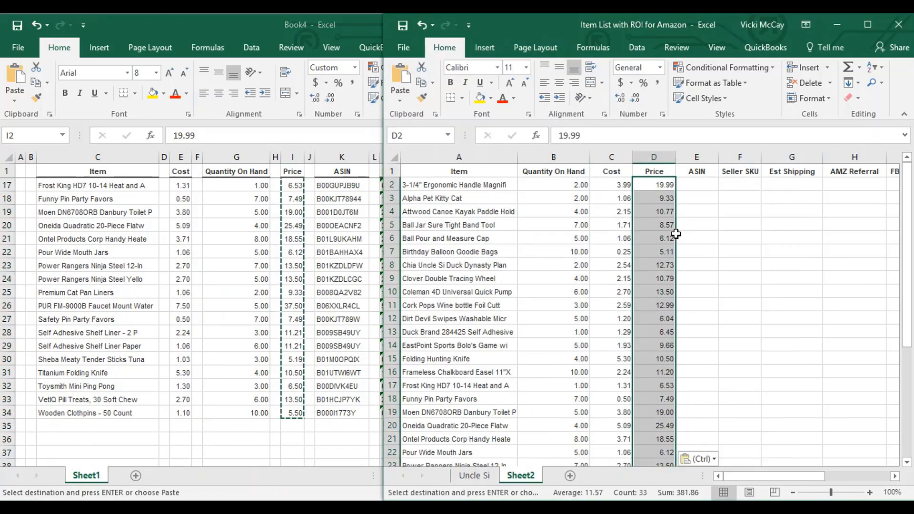
Step: Copy the Referral values M2:M34 from Book4 into the ROI item list's AMZ Referral column starting at H2
{"action": "left_click", "coordinate": [353, 475]}
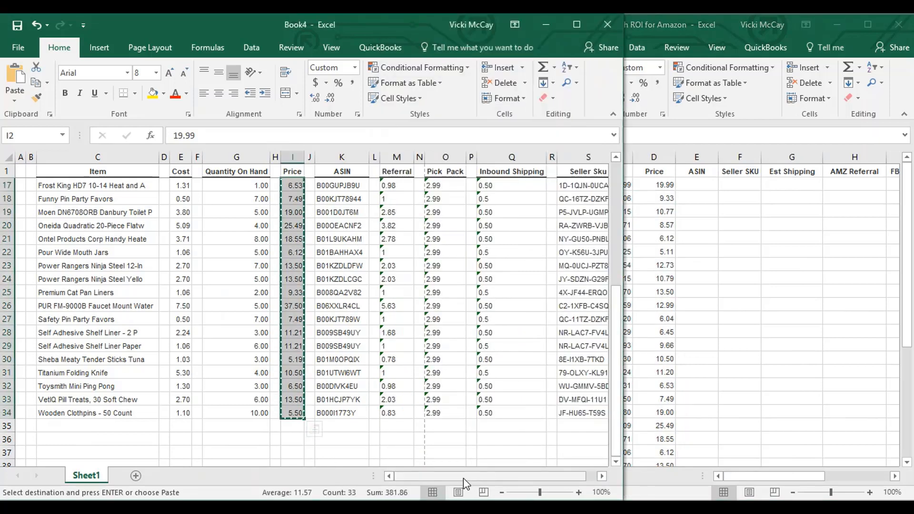
{"action": "left_click", "coordinate": [419, 400]}
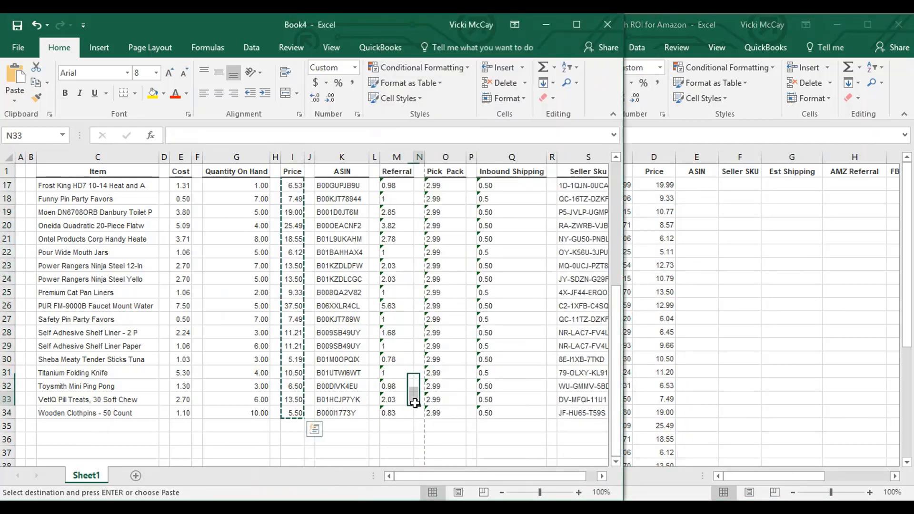
{"action": "scroll", "coordinate": [406, 359], "scroll_direction": "up", "scroll_amount": 5}
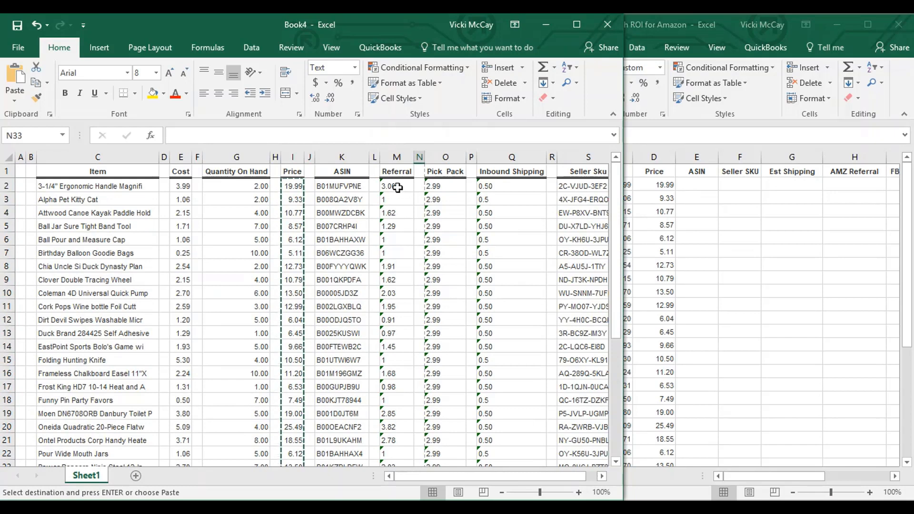
{"action": "left_click_drag", "start_coordinate": [396, 186], "coordinate": [391, 406]}
{"action": "right_click", "coordinate": [391, 406]}
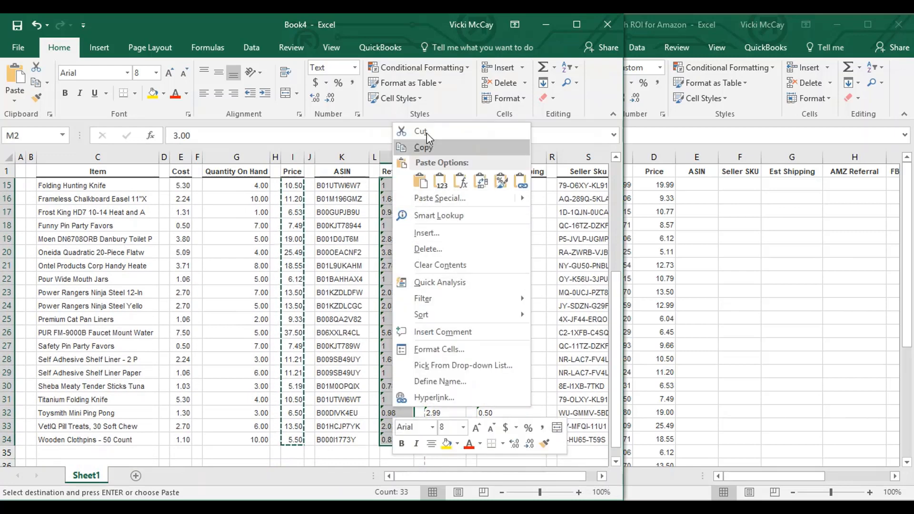
{"action": "left_click", "coordinate": [428, 148]}
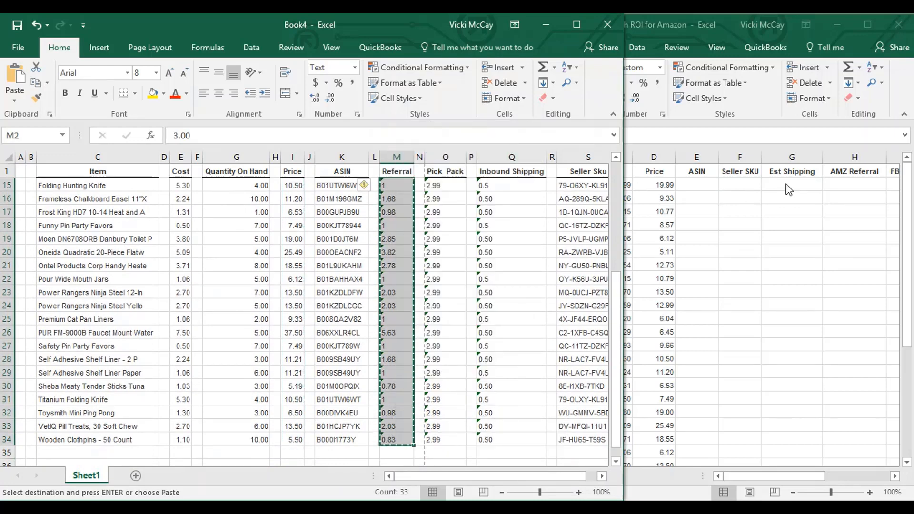
{"action": "left_click", "coordinate": [845, 183]}
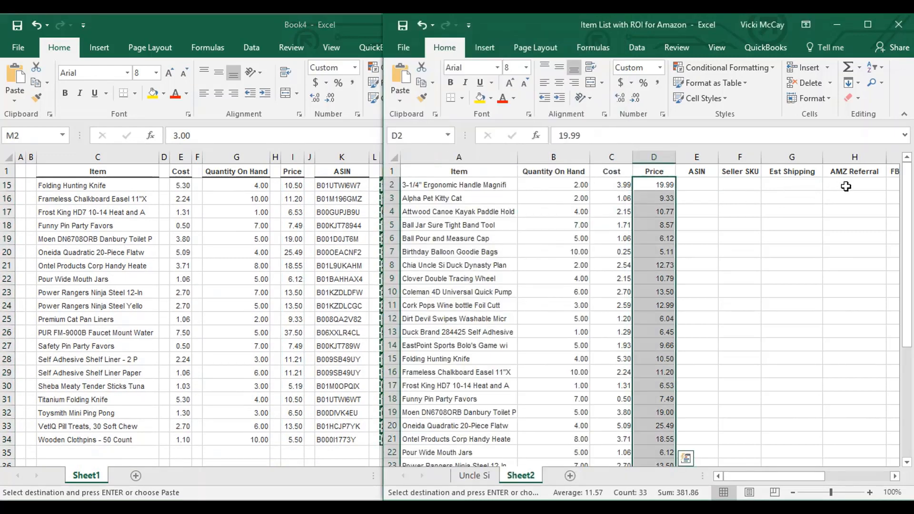
{"action": "left_click", "coordinate": [846, 186]}
{"action": "right_click", "coordinate": [847, 187]}
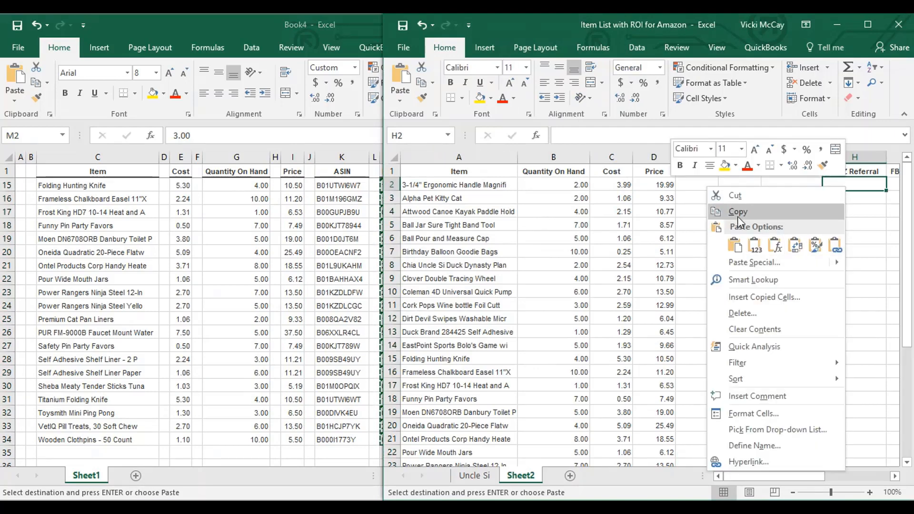
{"action": "left_click", "coordinate": [735, 245]}
Step: Copy the Pick Pack values O2:O34 from Book4 into the ROI item list's FBA Fees column starting at I2
{"action": "left_click", "coordinate": [375, 214]}
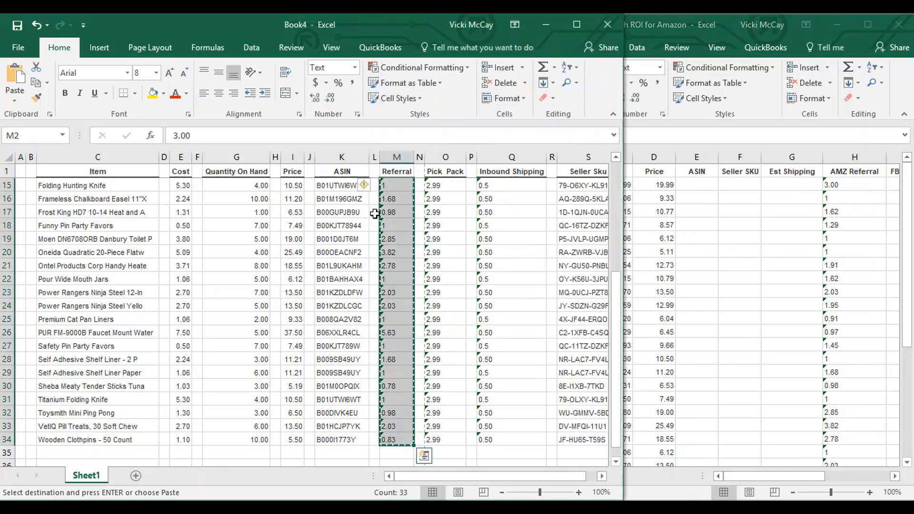
{"action": "left_click", "coordinate": [449, 186]}
{"action": "scroll", "coordinate": [449, 193], "scroll_direction": "up", "scroll_amount": 4}
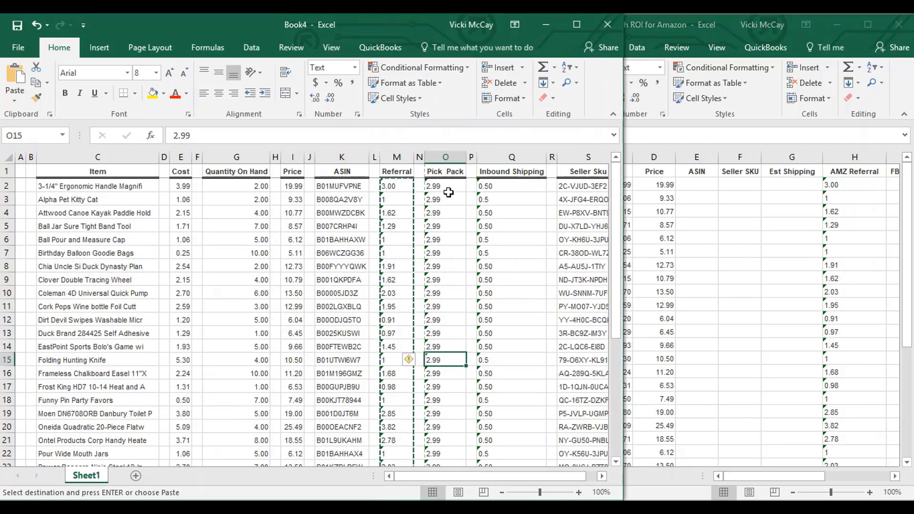
{"action": "left_click_drag", "start_coordinate": [449, 186], "coordinate": [457, 429]}
{"action": "right_click", "coordinate": [446, 404]}
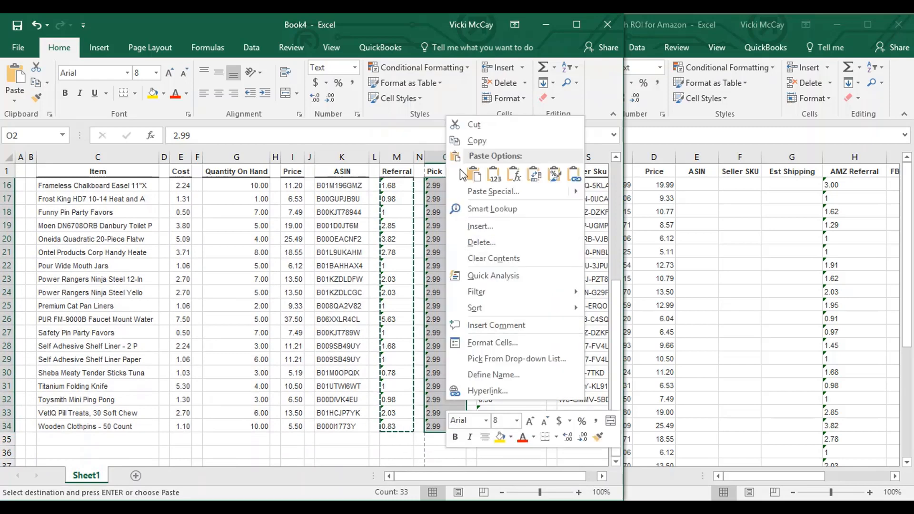
{"action": "left_click", "coordinate": [478, 142]}
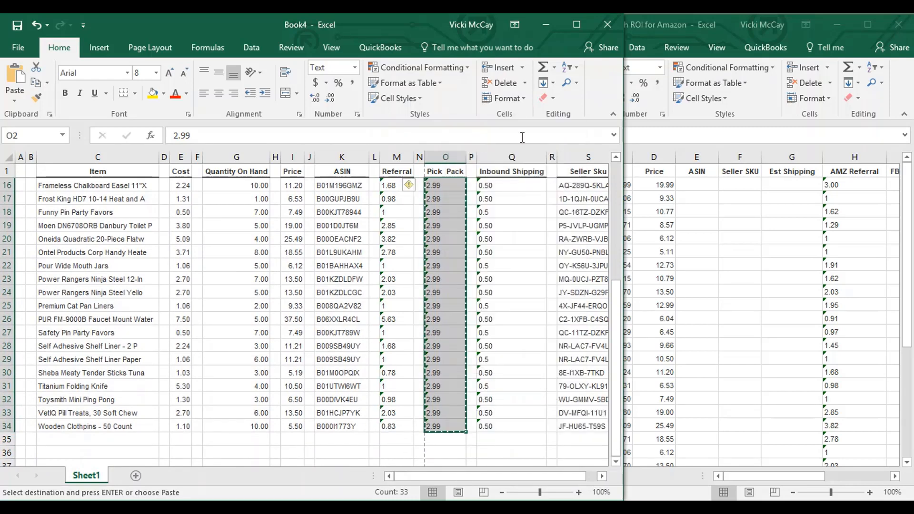
{"action": "left_click", "coordinate": [893, 185]}
{"action": "right_click", "coordinate": [893, 185]}
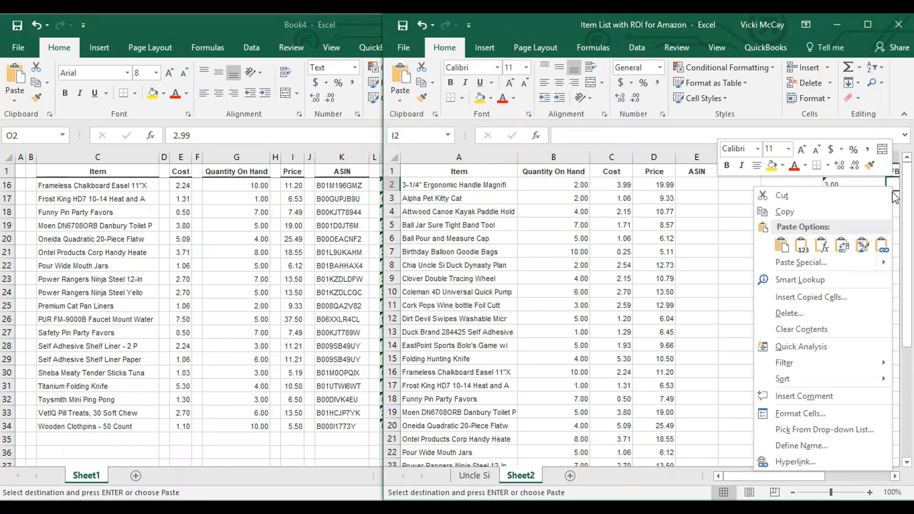
{"action": "left_click", "coordinate": [782, 242]}
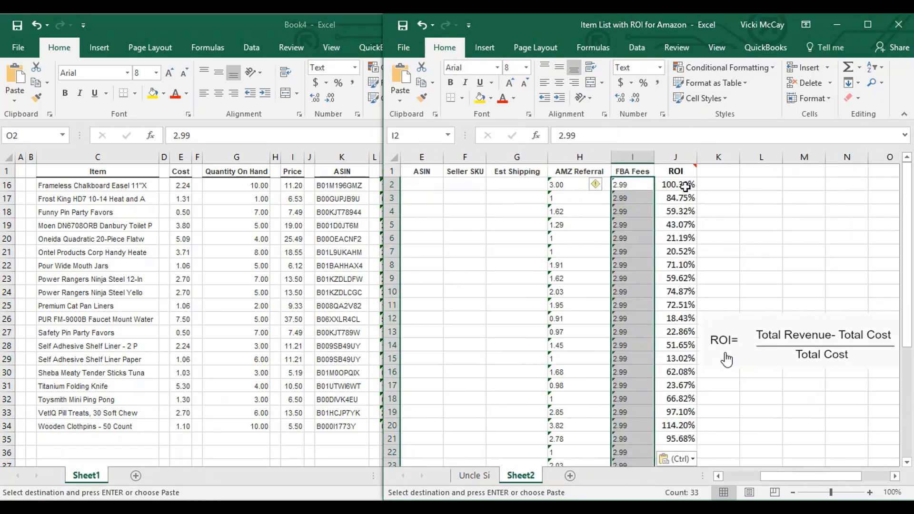
Step: Copy the Inbound Shipping values Q2:Q34 from Book4 into the ROI item list's Est Shipping column starting at G2
{"action": "left_click", "coordinate": [509, 183]}
{"action": "left_click", "coordinate": [354, 270]}
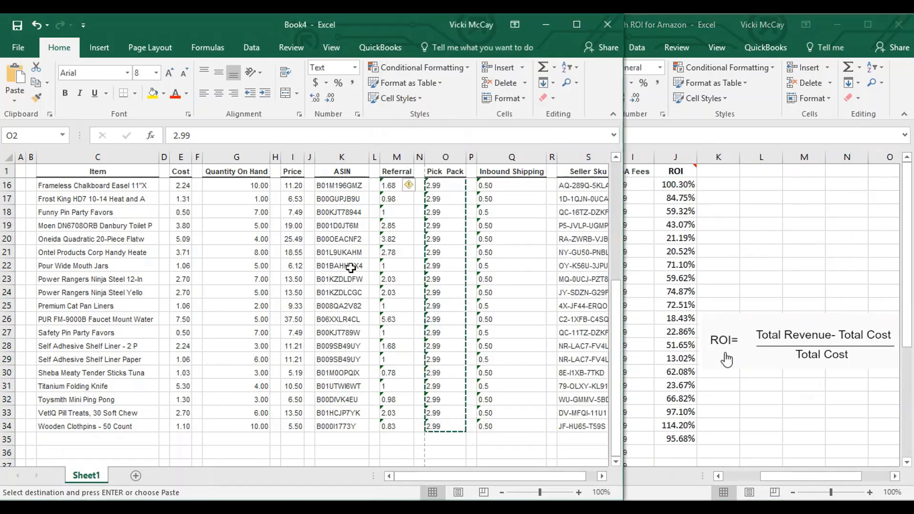
{"action": "left_click", "coordinate": [530, 186]}
{"action": "scroll", "coordinate": [526, 255], "scroll_direction": "up", "scroll_amount": 5}
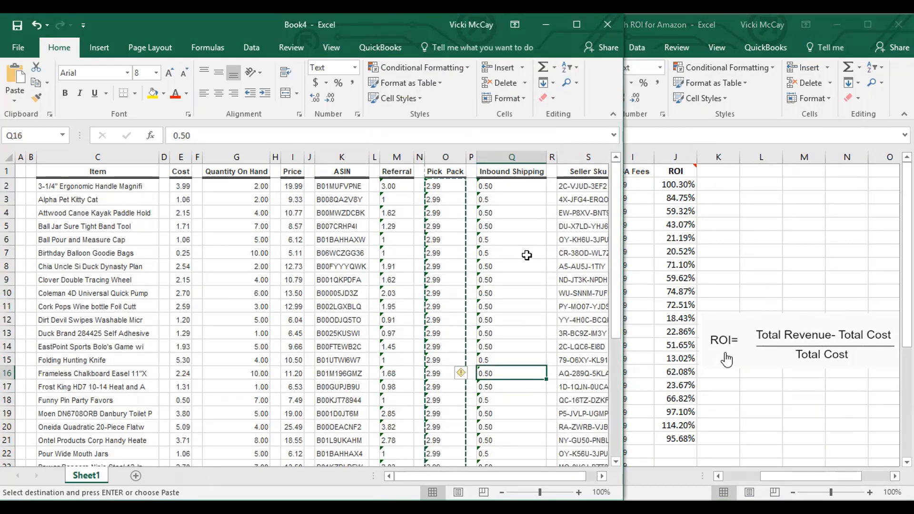
{"action": "left_click_drag", "start_coordinate": [508, 186], "coordinate": [509, 422]}
{"action": "right_click", "coordinate": [509, 422]}
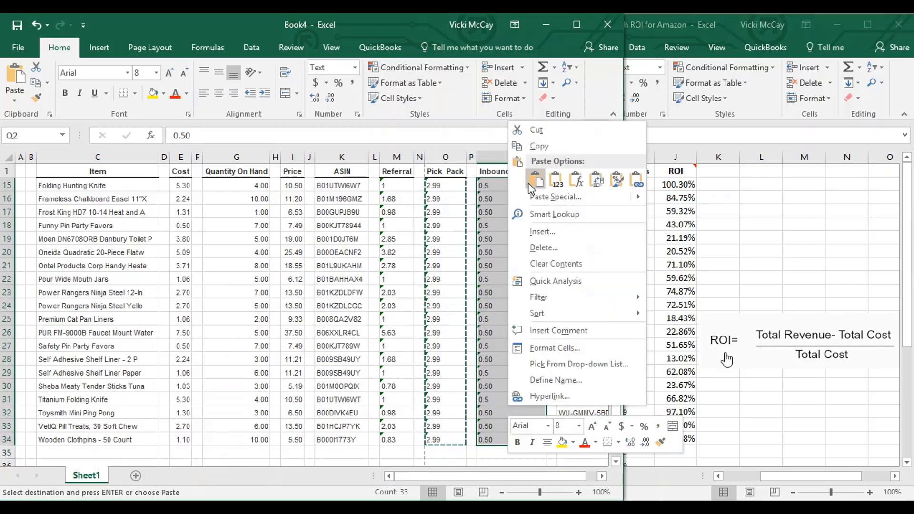
{"action": "left_click", "coordinate": [543, 146]}
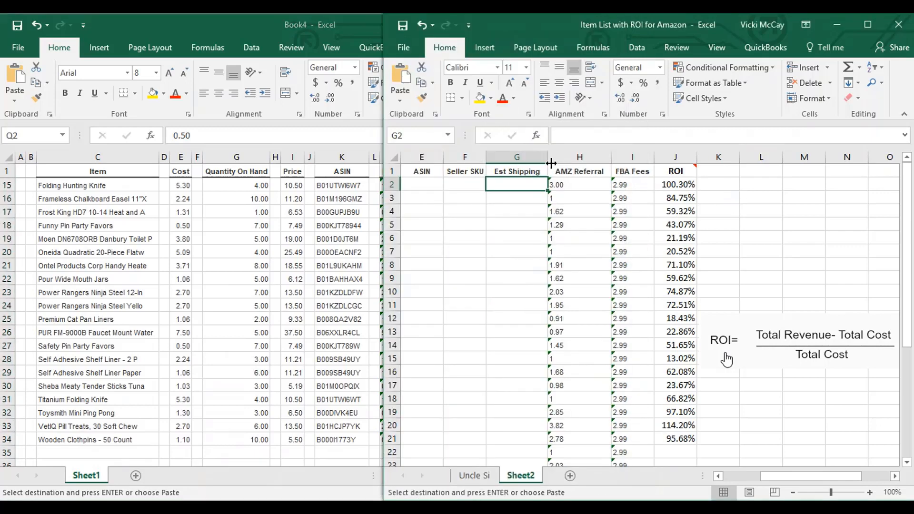
{"action": "left_click", "coordinate": [503, 189]}
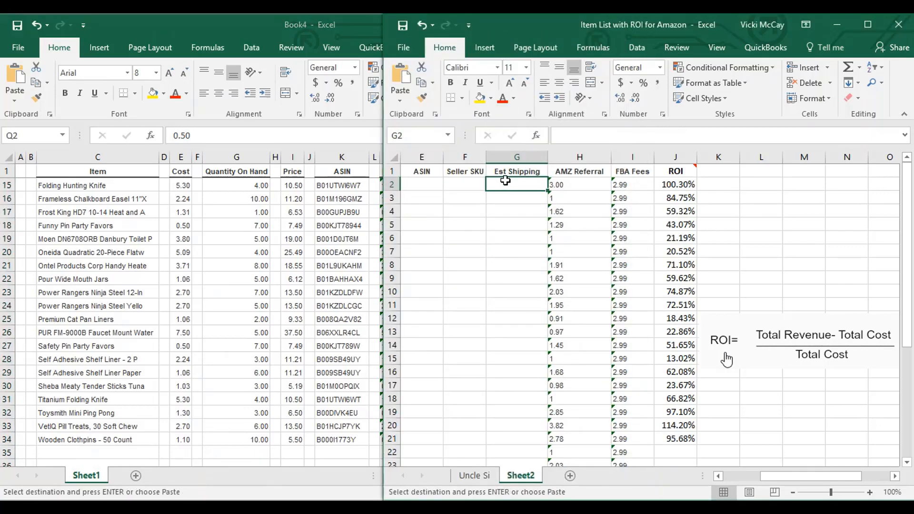
{"action": "right_click", "coordinate": [505, 180]}
{"action": "left_click", "coordinate": [536, 242]}
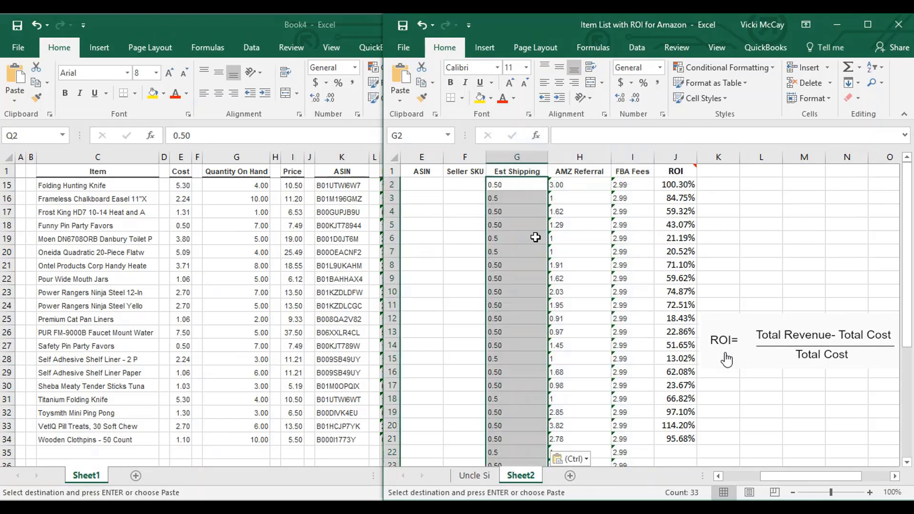
{"action": "left_click", "coordinate": [748, 195]}
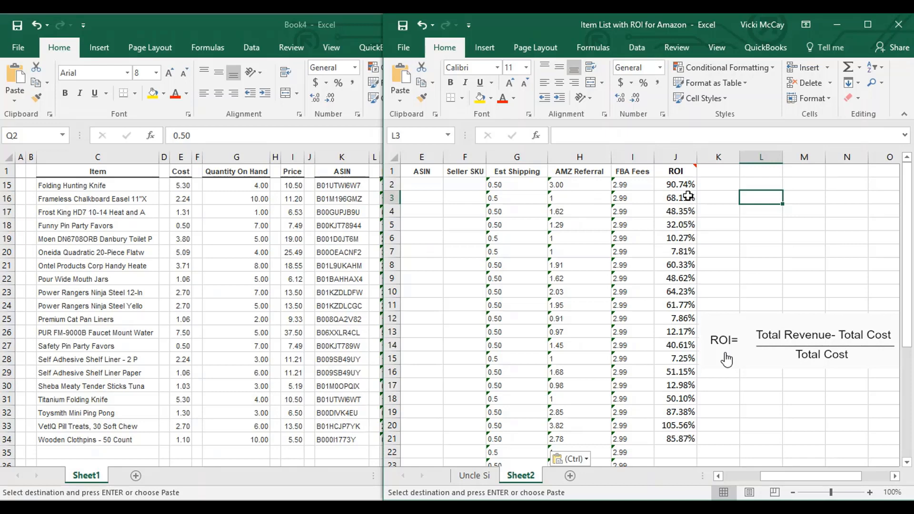
Step: Fill the ROI formula from J21 down through J34 in the ROI item list
{"action": "scroll", "coordinate": [689, 422], "scroll_direction": "down", "scroll_amount": 2}
{"action": "scroll", "coordinate": [689, 367], "scroll_direction": "down", "scroll_amount": 3}
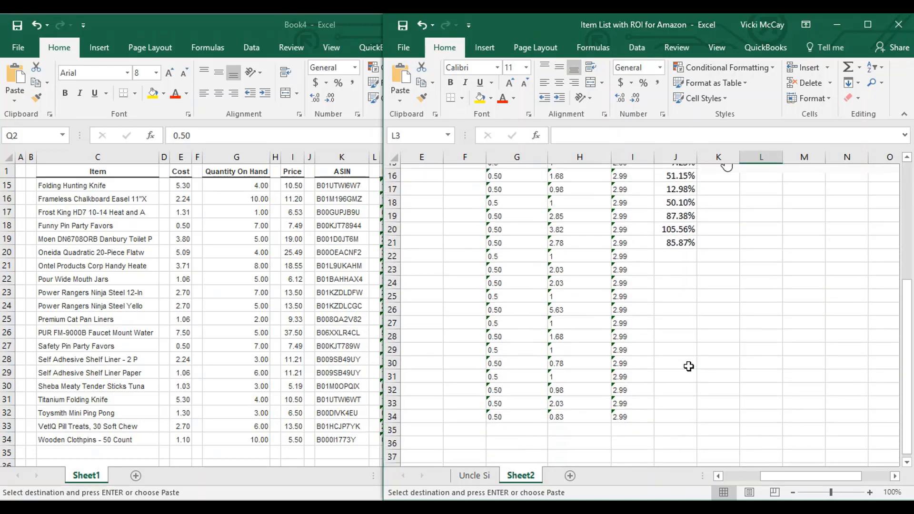
{"action": "left_click", "coordinate": [692, 239]}
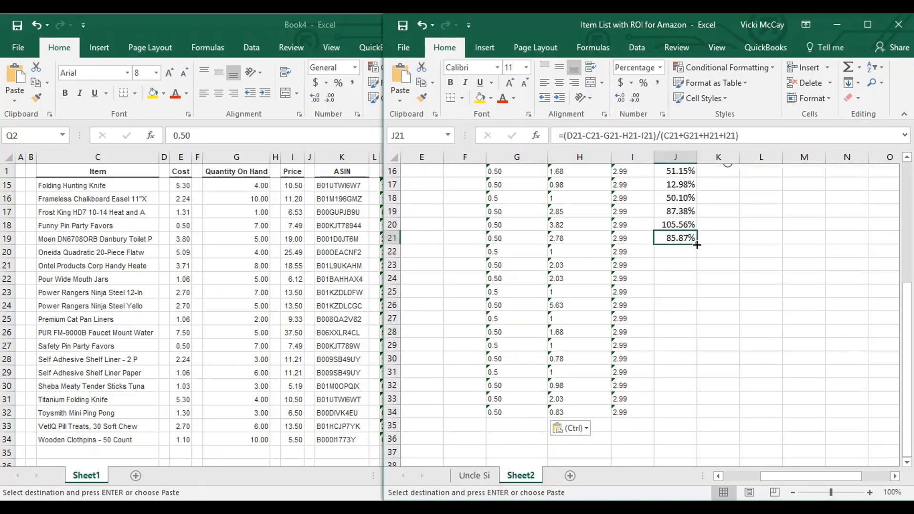
{"action": "left_click_drag", "start_coordinate": [697, 245], "coordinate": [698, 416]}
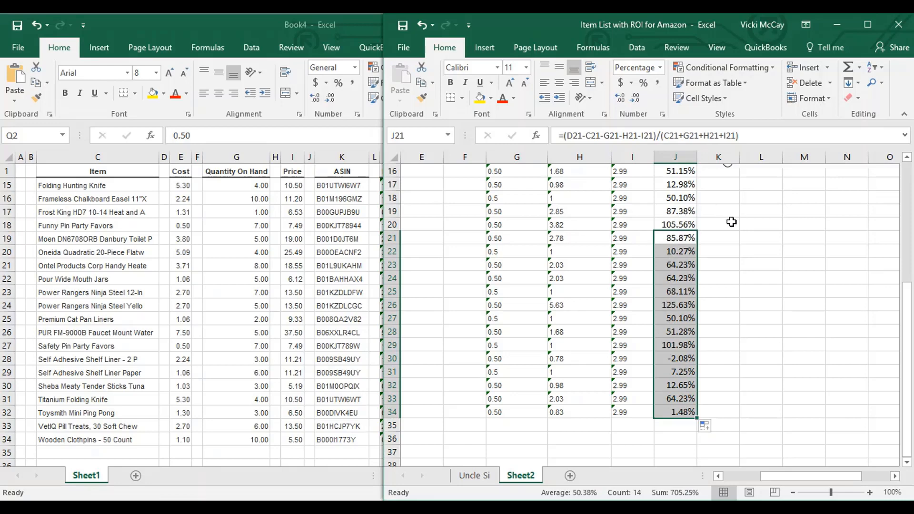
Step: Maximize the ROI item list workbook and add an average of the ROI values J2:J34 below the column in J35
{"action": "scroll", "coordinate": [739, 220], "scroll_direction": "up", "scroll_amount": 5}
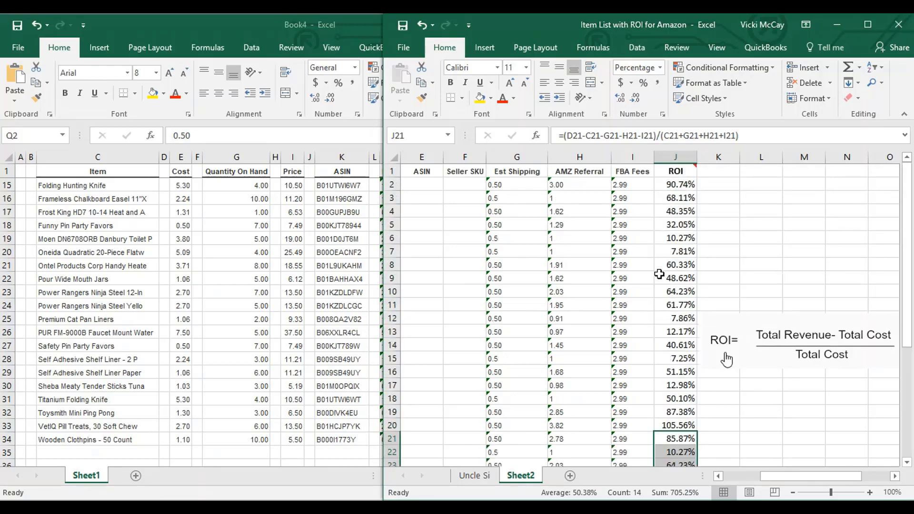
{"action": "scroll", "coordinate": [689, 412], "scroll_direction": "down", "scroll_amount": 4}
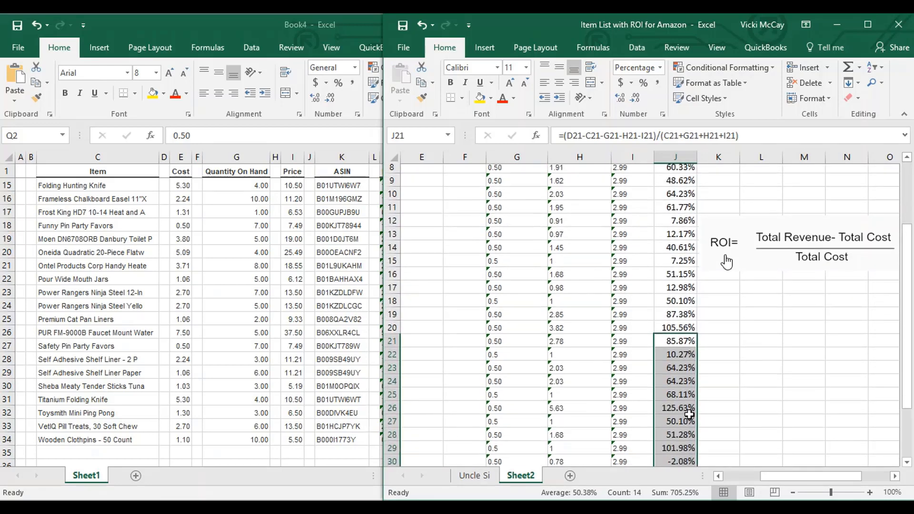
{"action": "scroll", "coordinate": [689, 412], "scroll_direction": "up", "scroll_amount": 4}
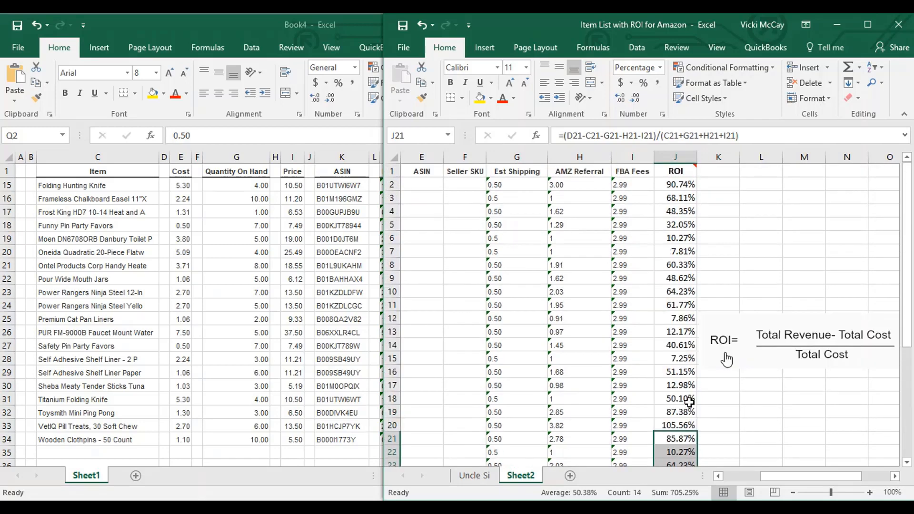
{"action": "left_click", "coordinate": [674, 183]}
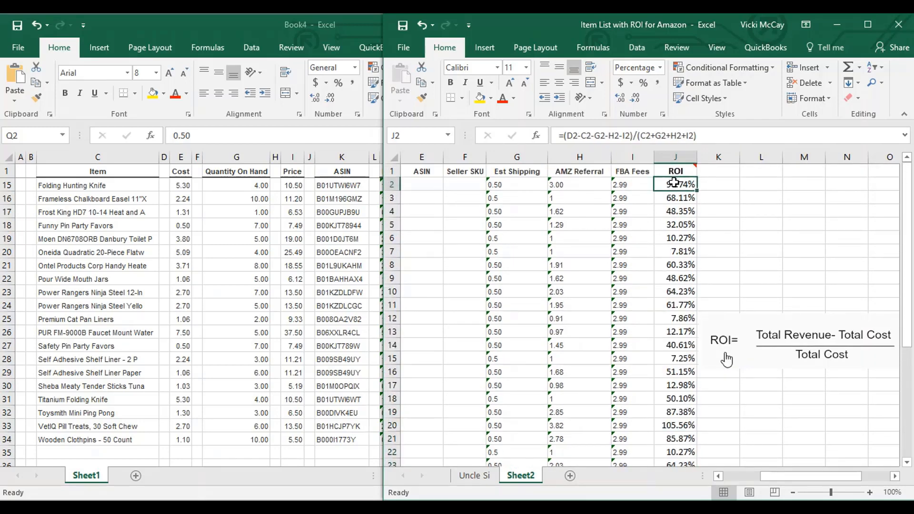
{"action": "left_click_drag", "start_coordinate": [674, 182], "coordinate": [684, 411]}
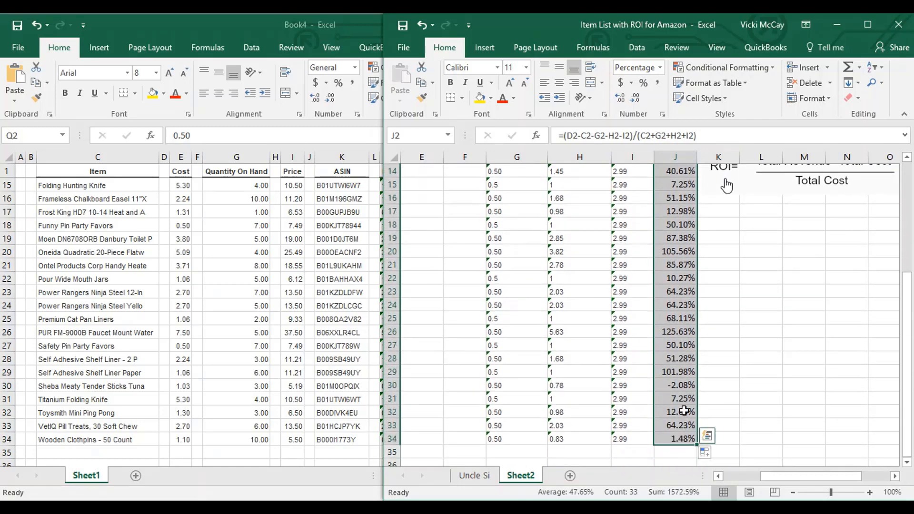
{"action": "left_click", "coordinate": [868, 24]}
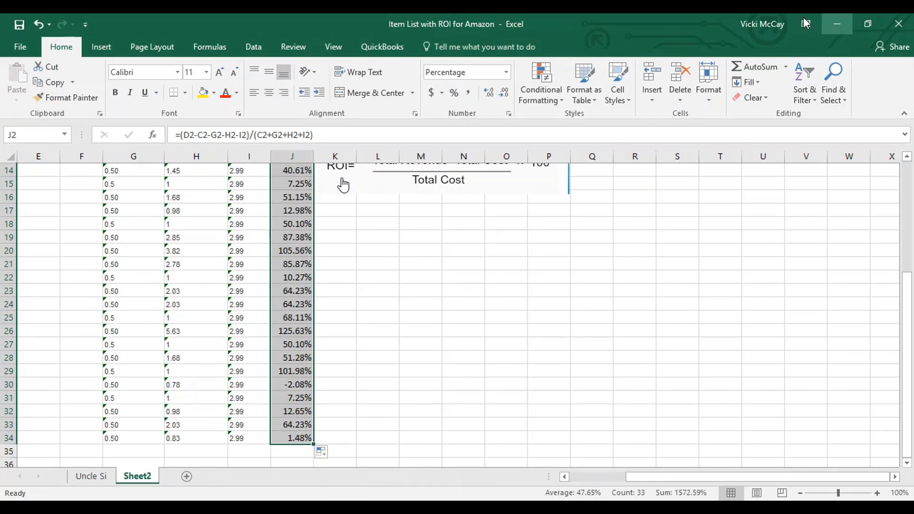
{"action": "left_click", "coordinate": [789, 68]}
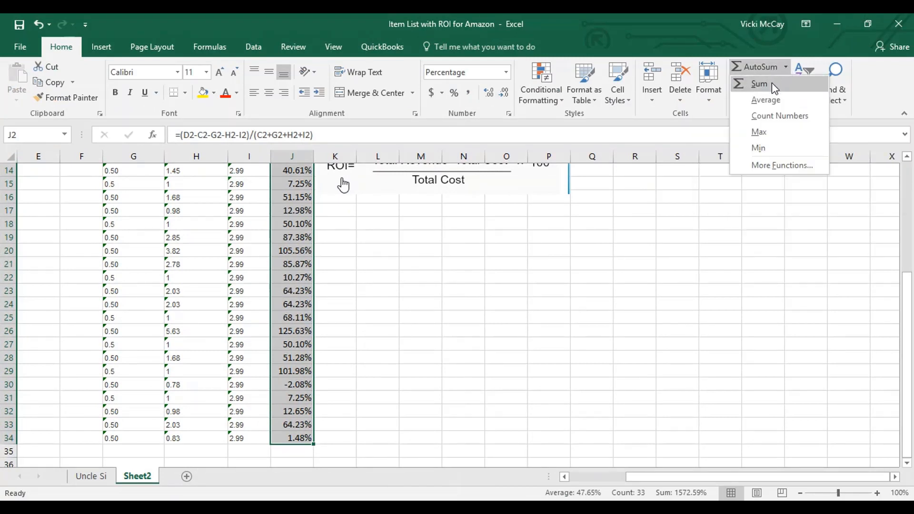
{"action": "left_click", "coordinate": [766, 101]}
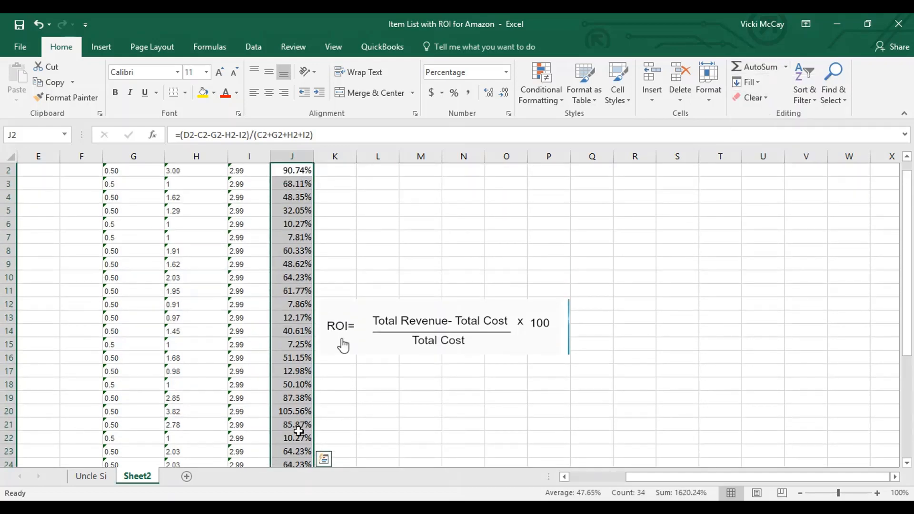
Step: Make the average ROI value in J35 bold
{"action": "scroll", "coordinate": [300, 428], "scroll_direction": "down", "scroll_amount": 6}
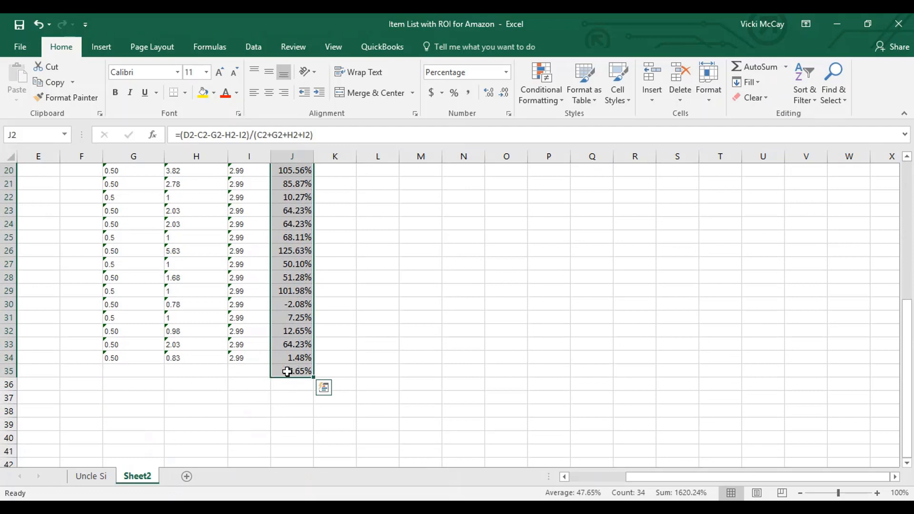
{"action": "left_click", "coordinate": [284, 370]}
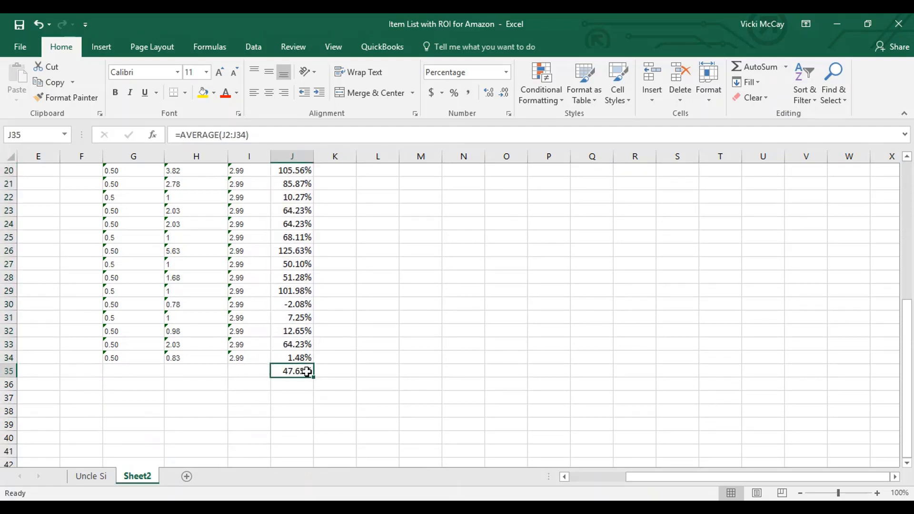
{"action": "left_click", "coordinate": [114, 92]}
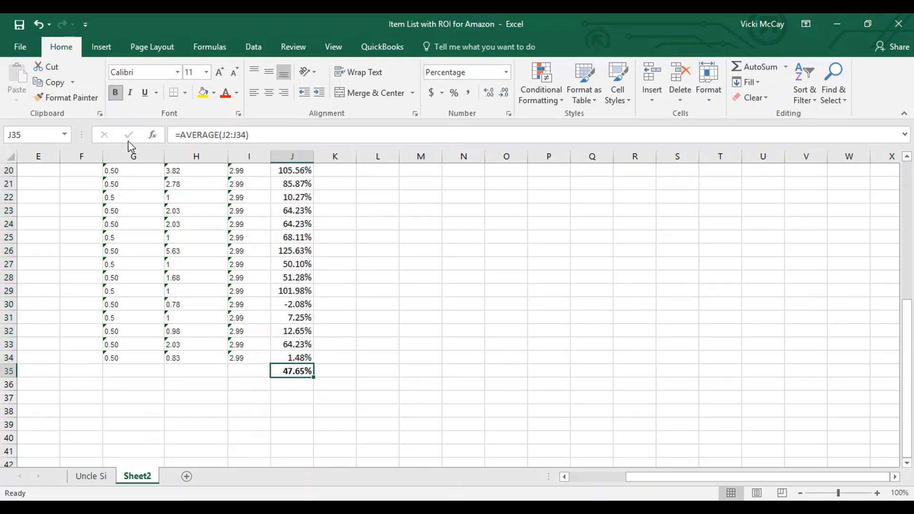